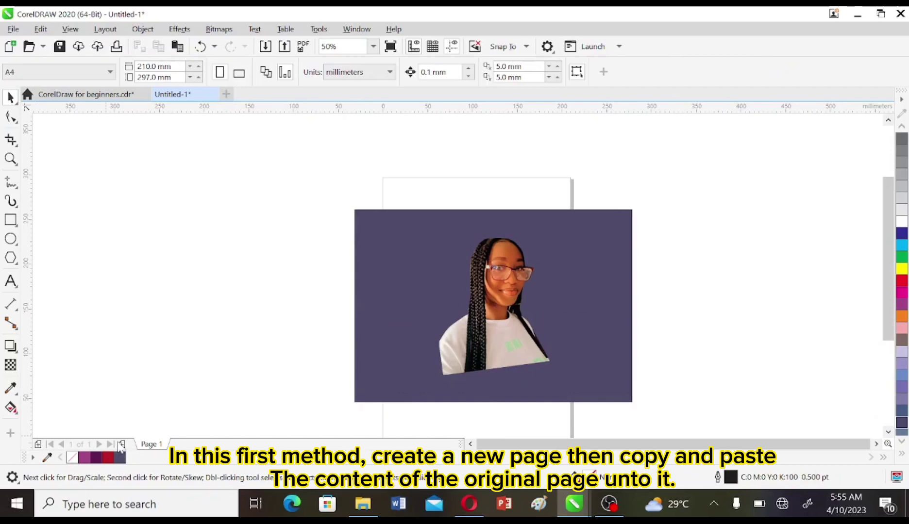
Step: Add Page 2 and paste the copied portrait with its purple background onto it
click(121, 445)
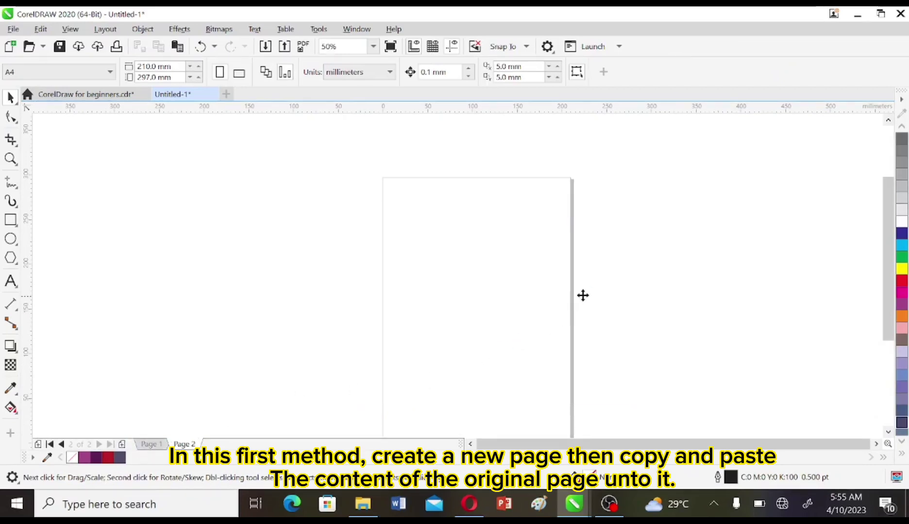
key(ctrl+v)
scroll(518, 295, up, 2)
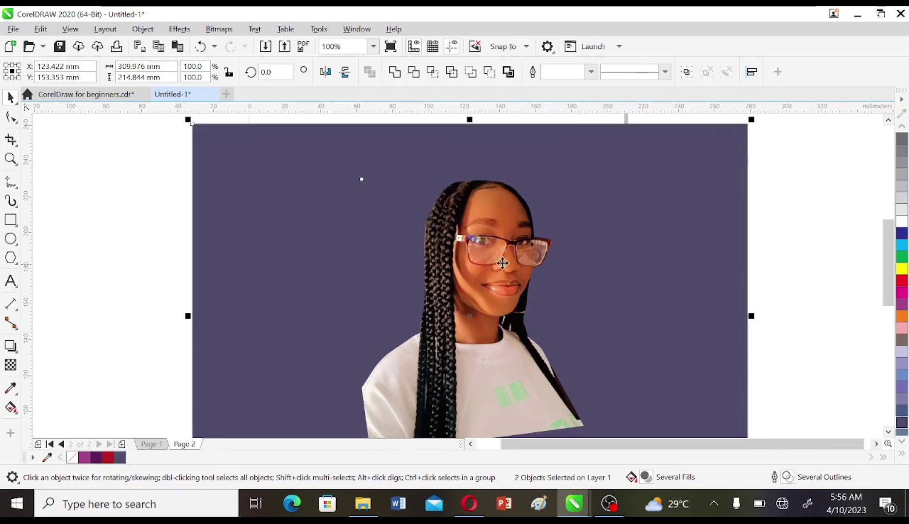
Step: Convert the pasted portrait to a 1-bit Line Art bitmap at threshold 247, making a solid black silhouette
click(830, 297)
click(482, 296)
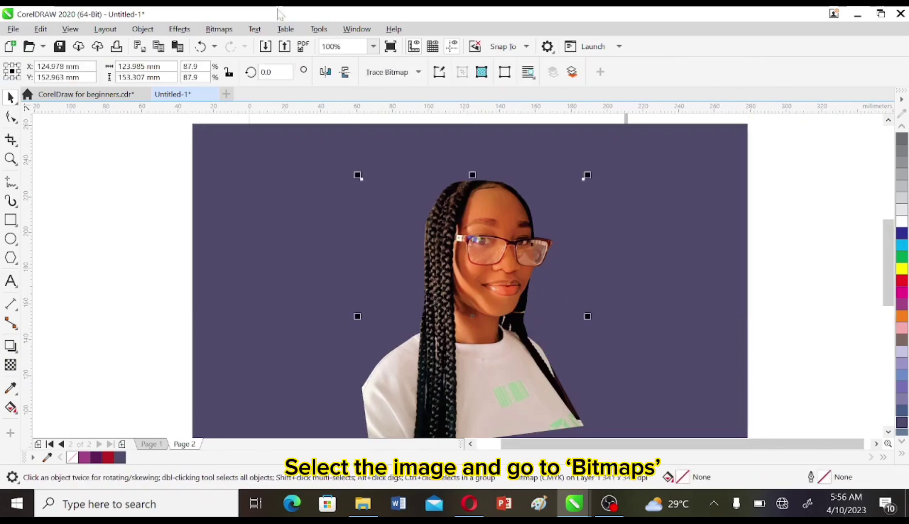
click(219, 29)
mouse_move(309, 143)
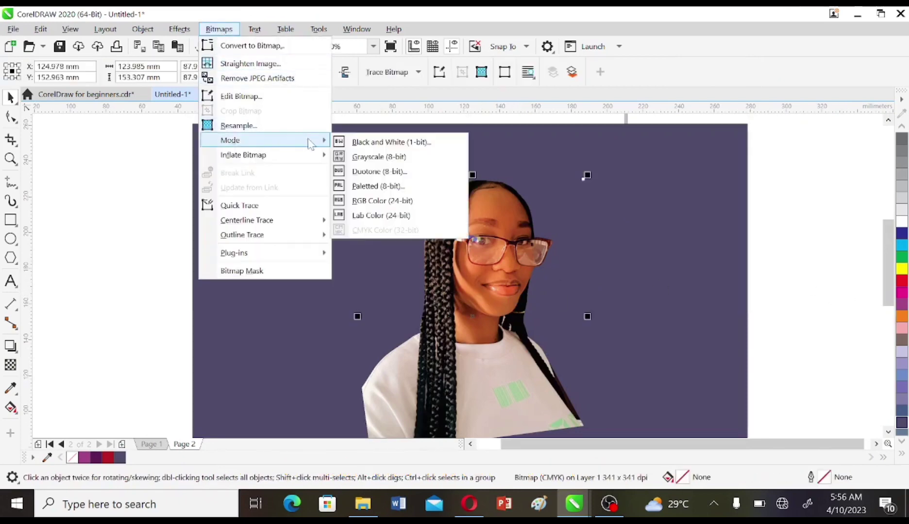
click(365, 142)
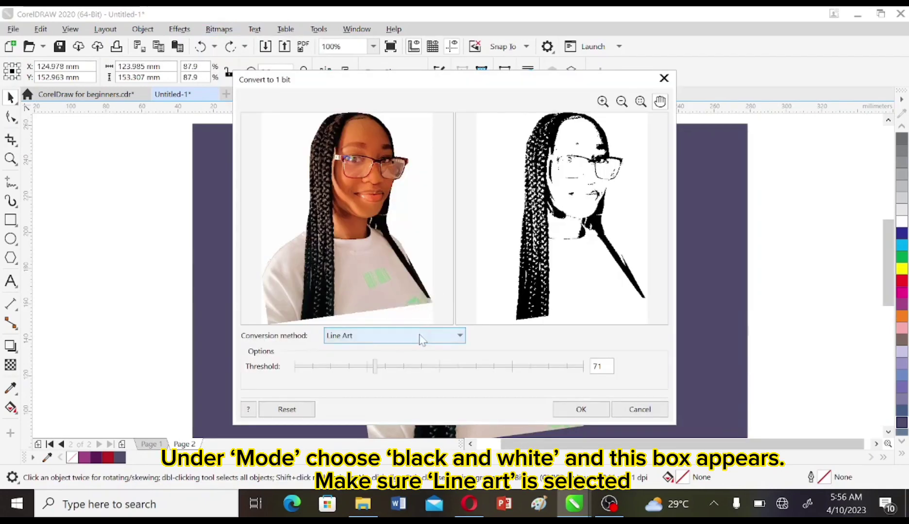
click(448, 338)
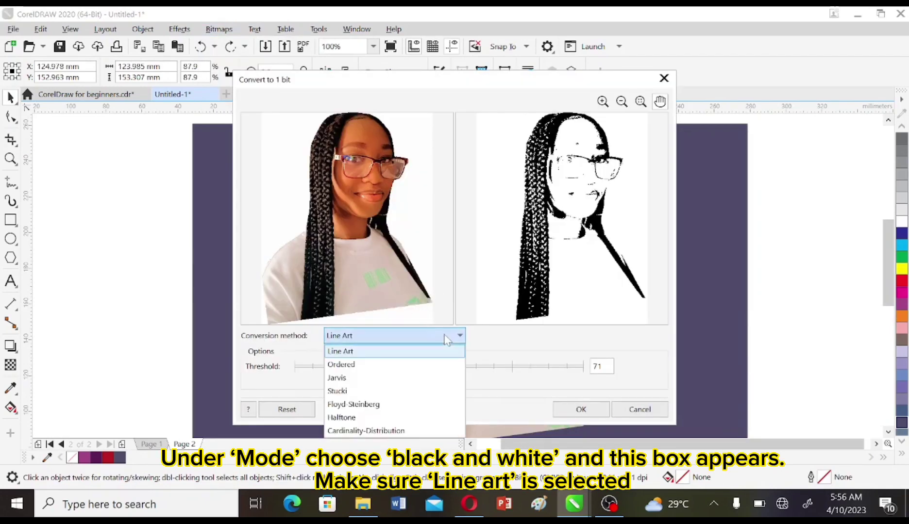
click(380, 353)
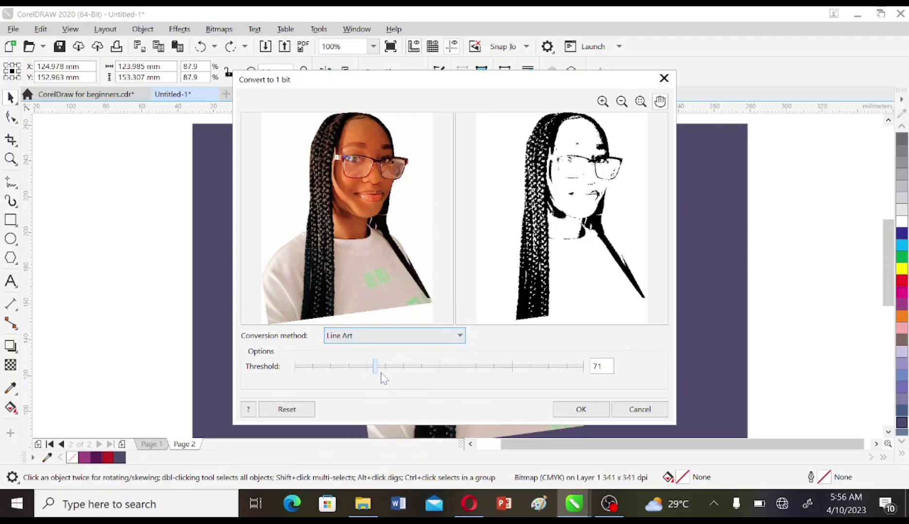
drag(376, 367, 568, 367)
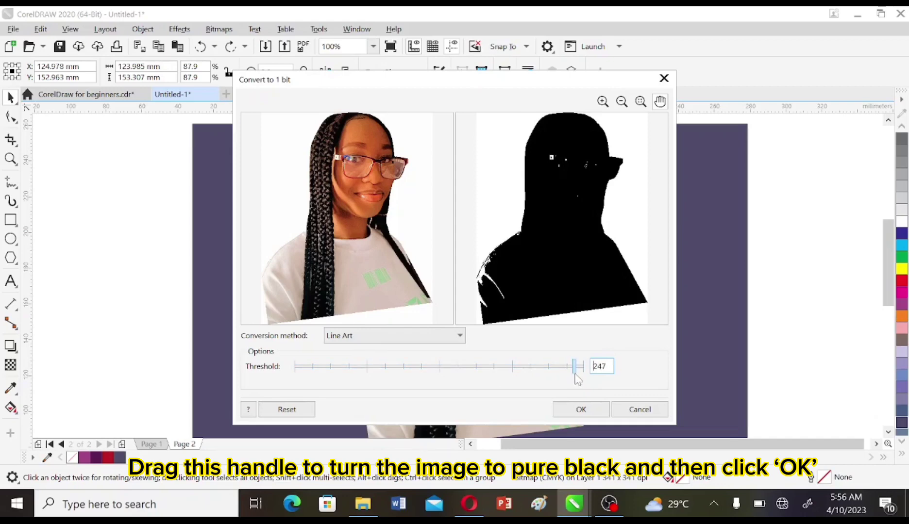
click(581, 411)
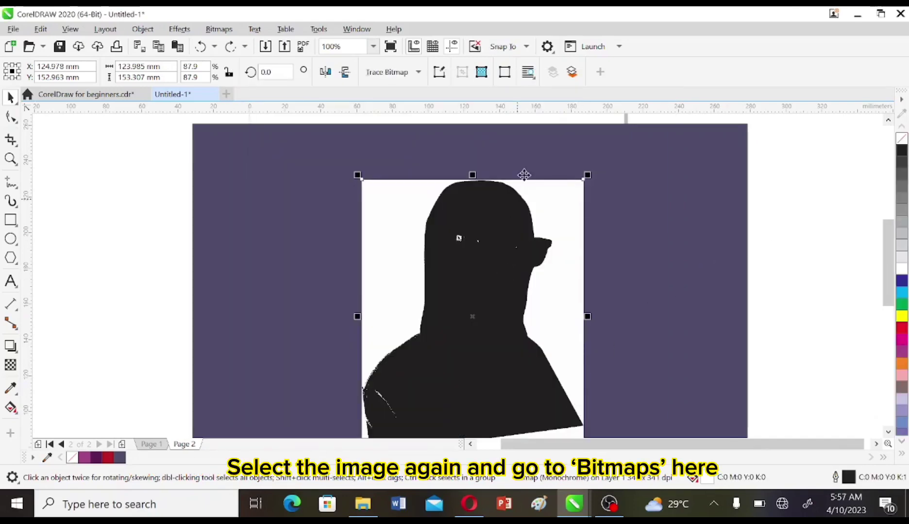
Step: Trace the silhouette with Outline Trace Line Art at detail 0 and smoothing 6
click(412, 77)
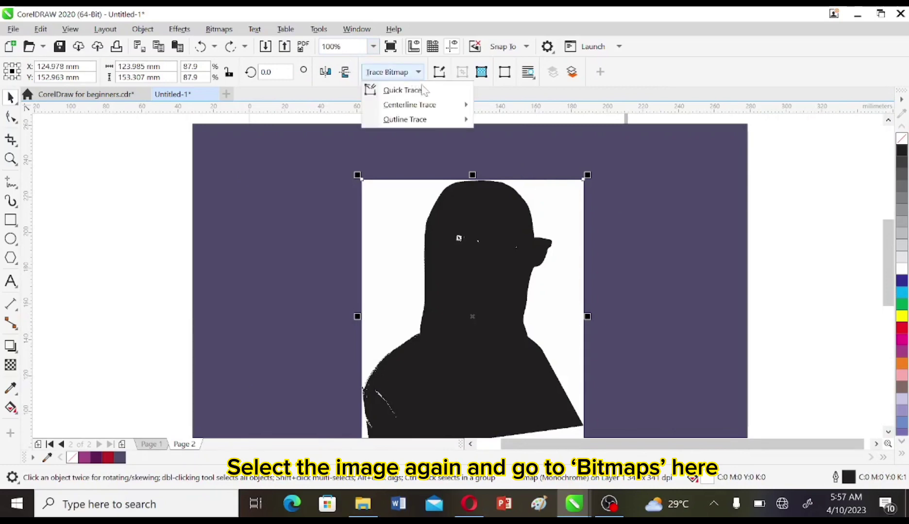
mouse_move(427, 119)
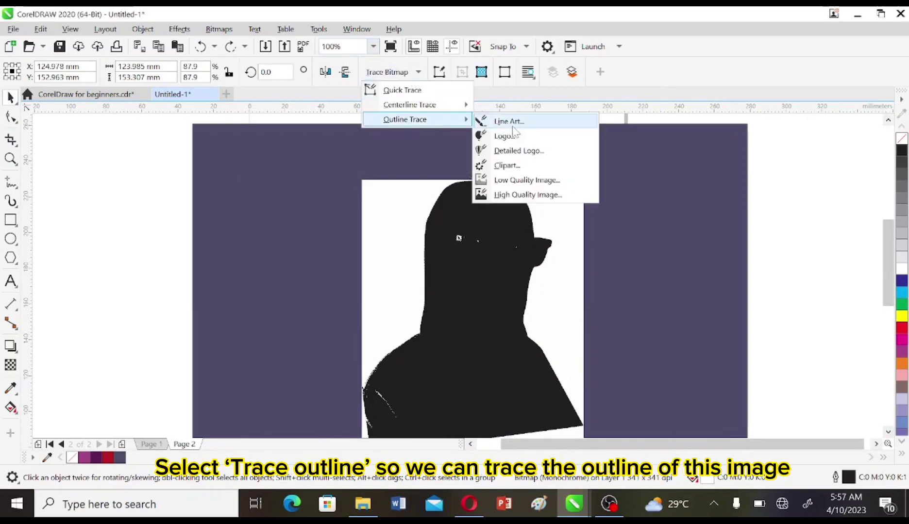
click(500, 123)
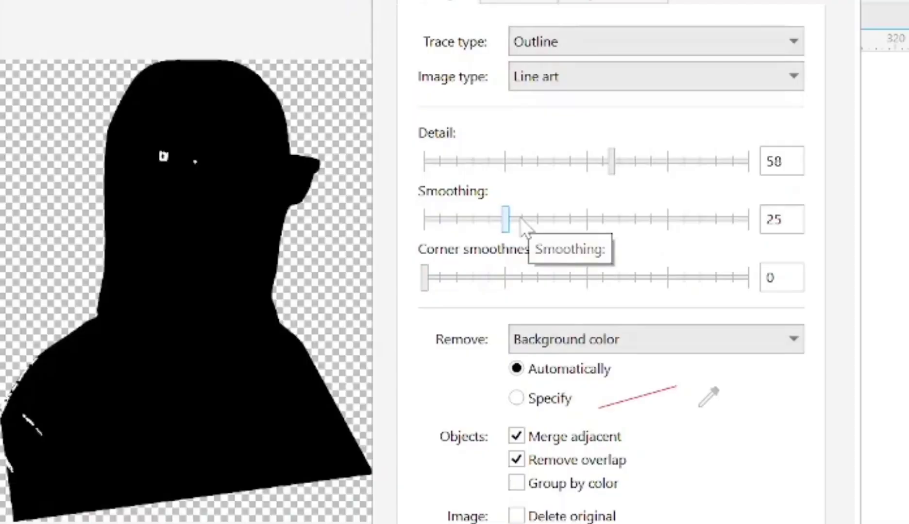
drag(507, 223, 686, 248)
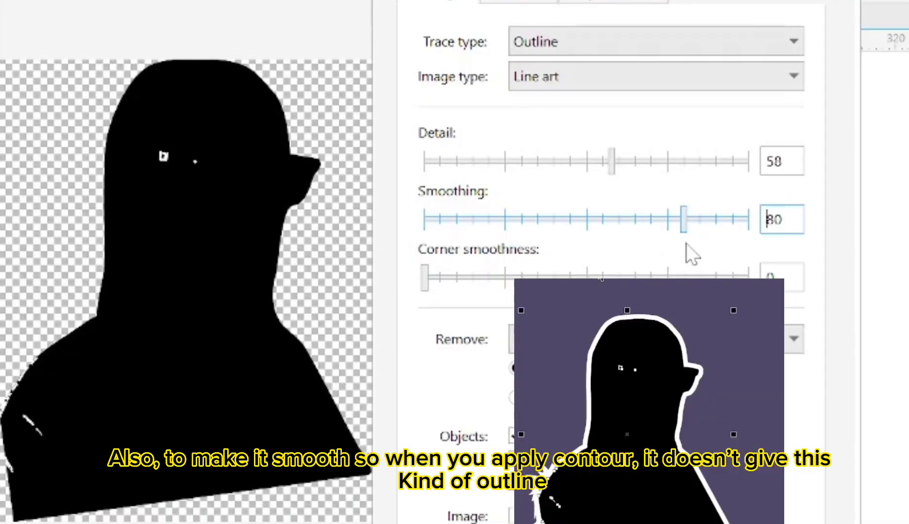
drag(613, 160, 418, 175)
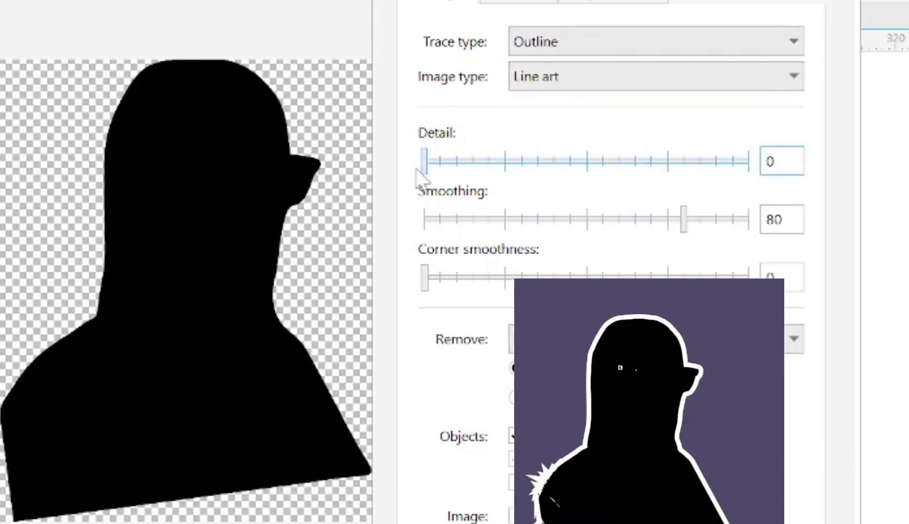
drag(683, 219, 453, 228)
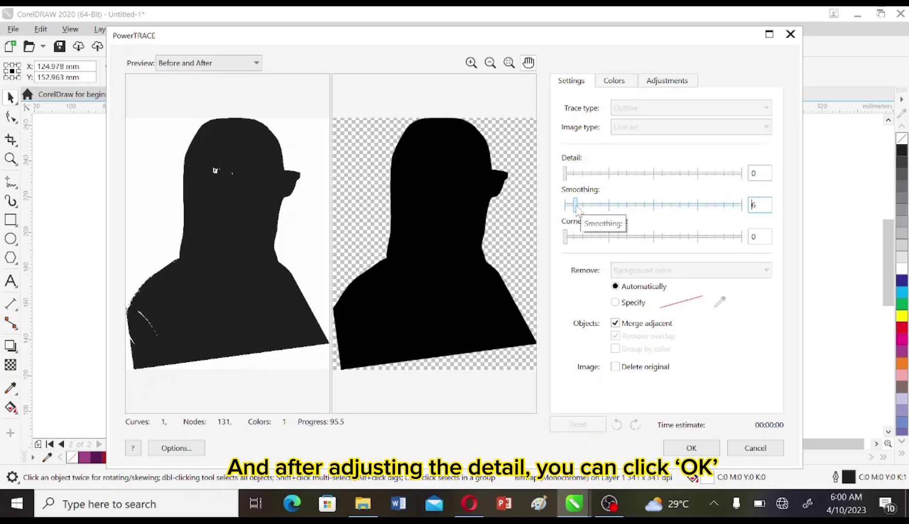
click(688, 449)
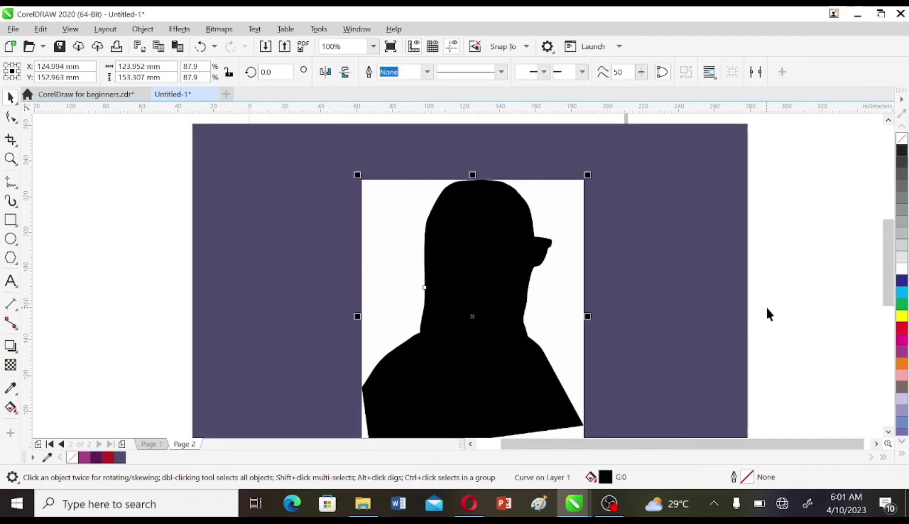
Step: Move the original bitmap aside and give the traced silhouette an outside contour at 0.079 mm offset
drag(566, 323, 247, 265)
click(469, 266)
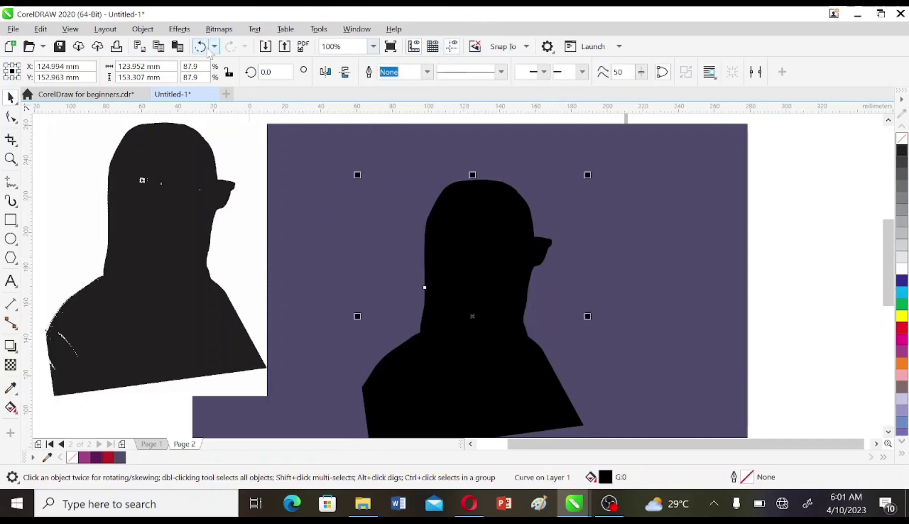
click(181, 29)
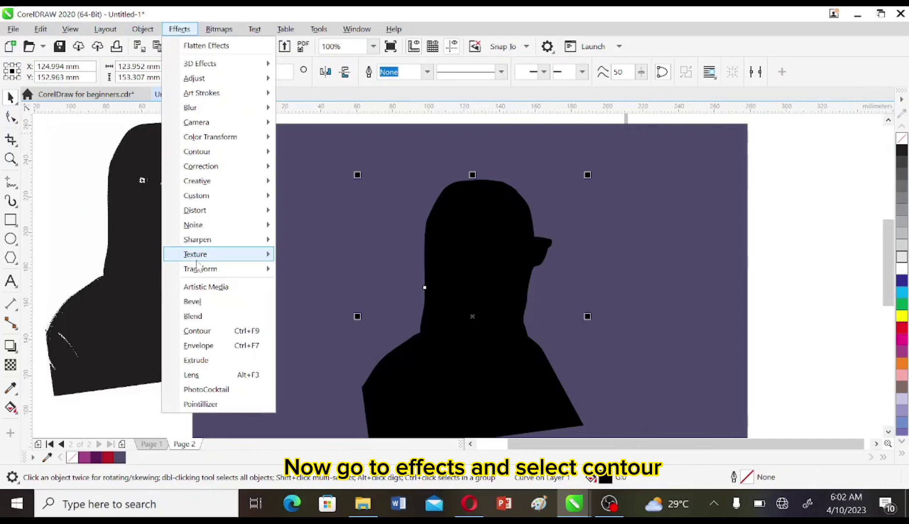
click(197, 332)
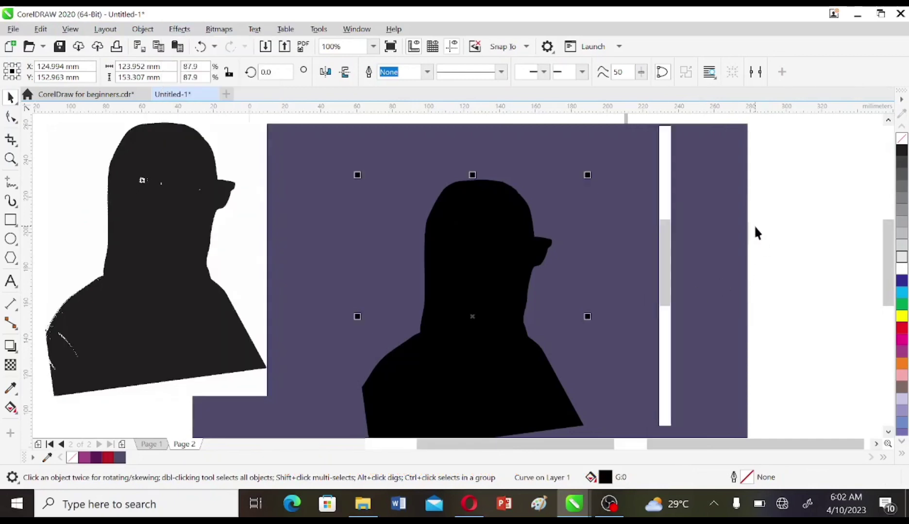
text(0.079)
key(Return)
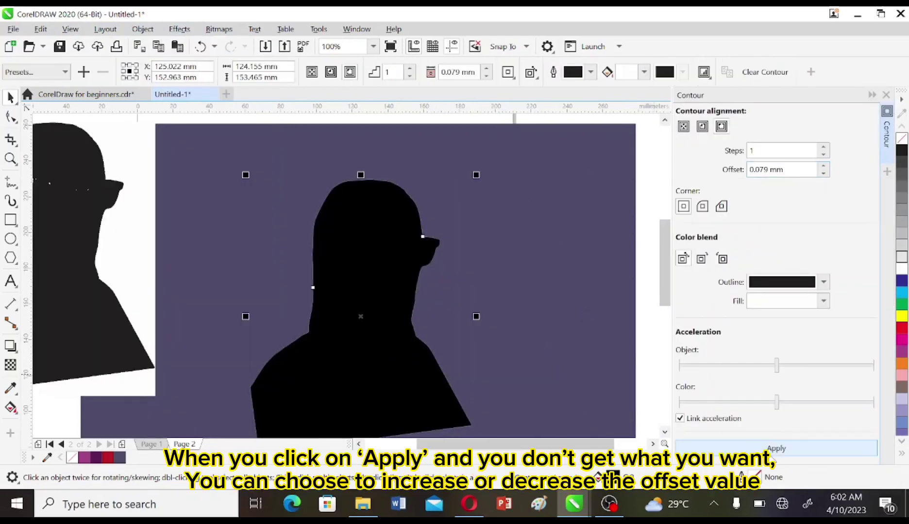
Step: Raise the contour offset to 2.579 mm, then settle on 2.079 mm and apply
click(824, 166)
click(823, 167)
click(824, 167)
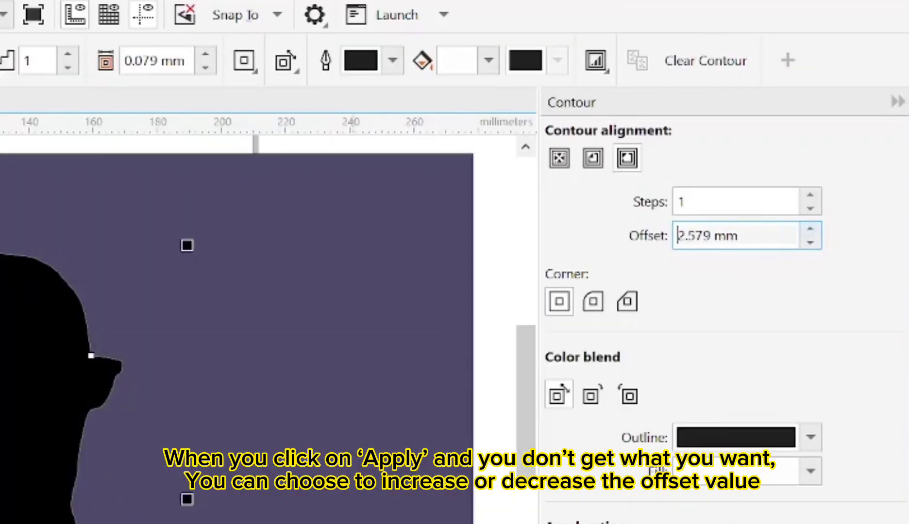
key(Return)
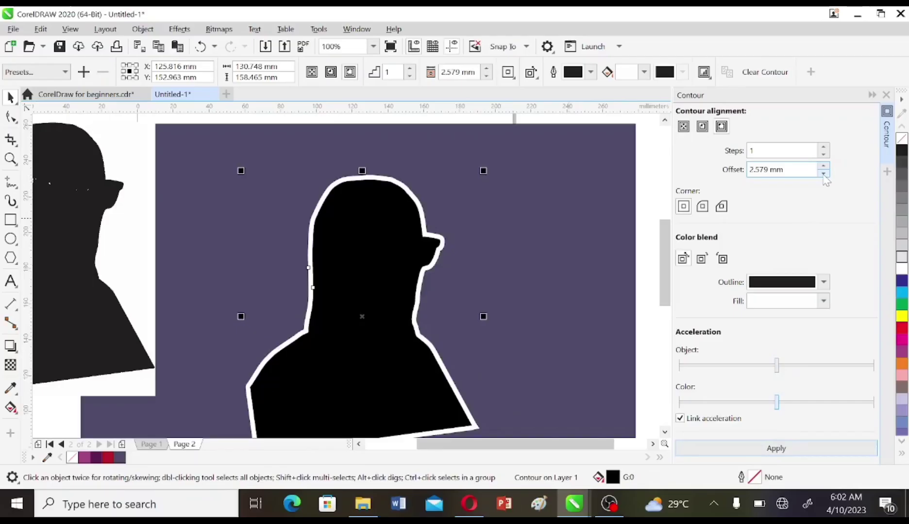
click(824, 173)
click(766, 449)
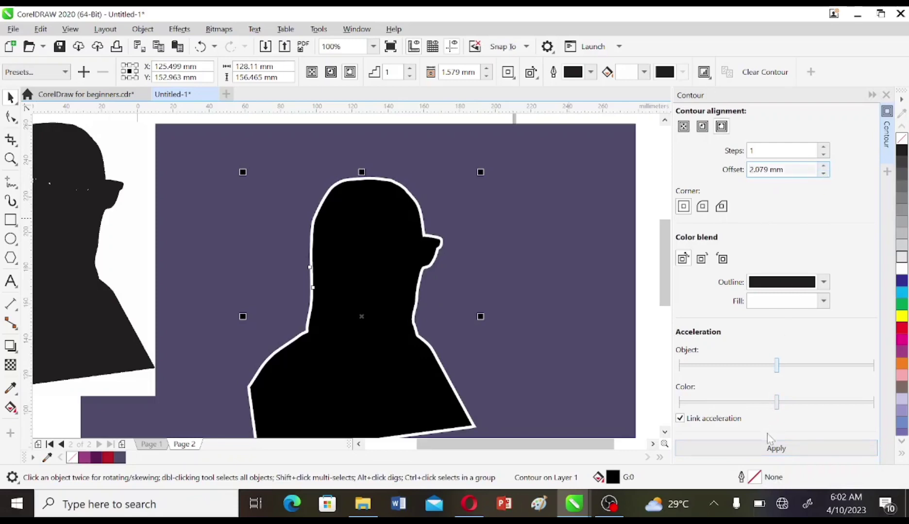
click(772, 450)
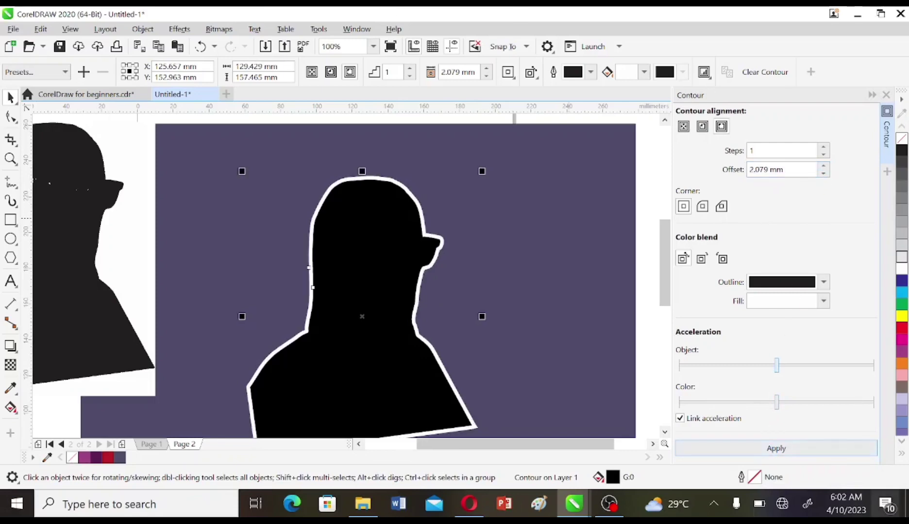
Step: Set the contour fill to near-white cream (C2 M0 Y7 K0)
click(824, 303)
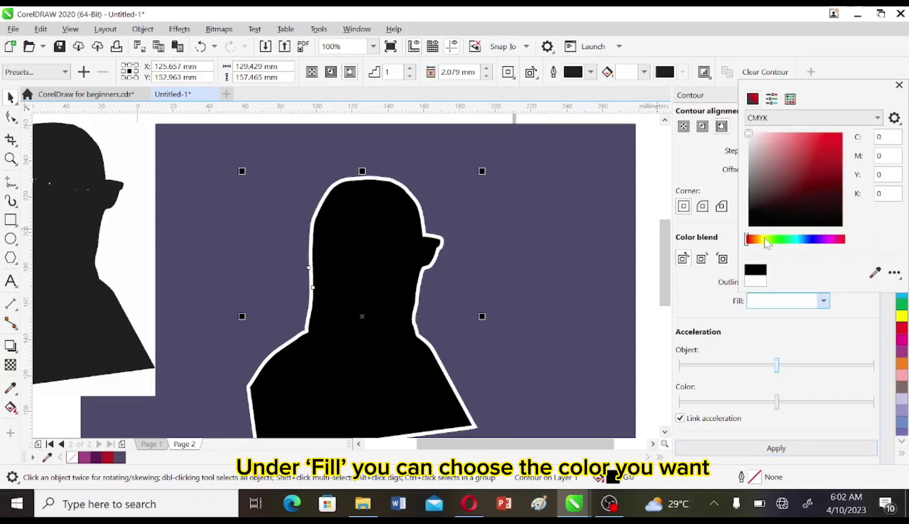
click(764, 239)
click(839, 139)
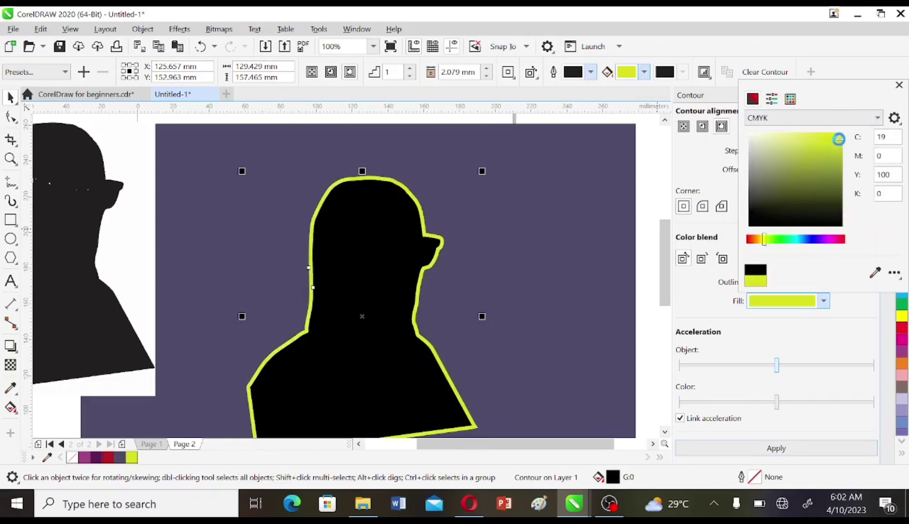
click(752, 136)
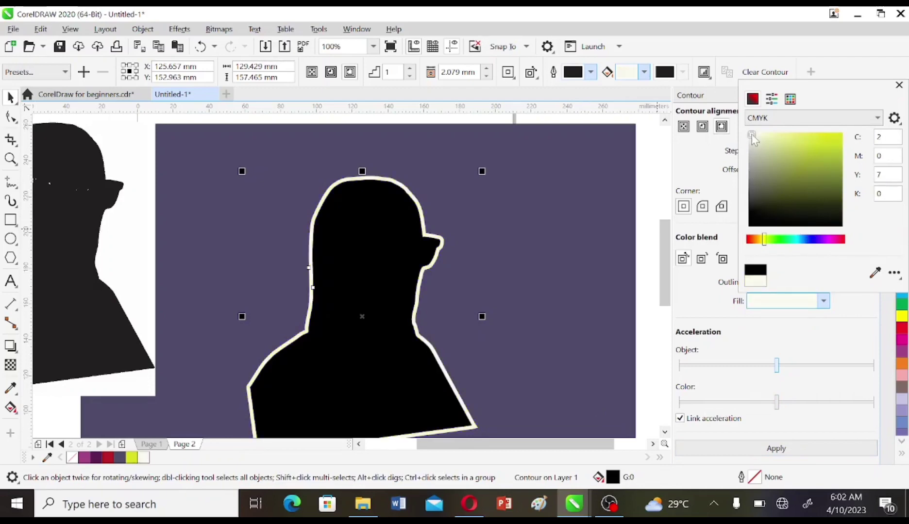
click(761, 454)
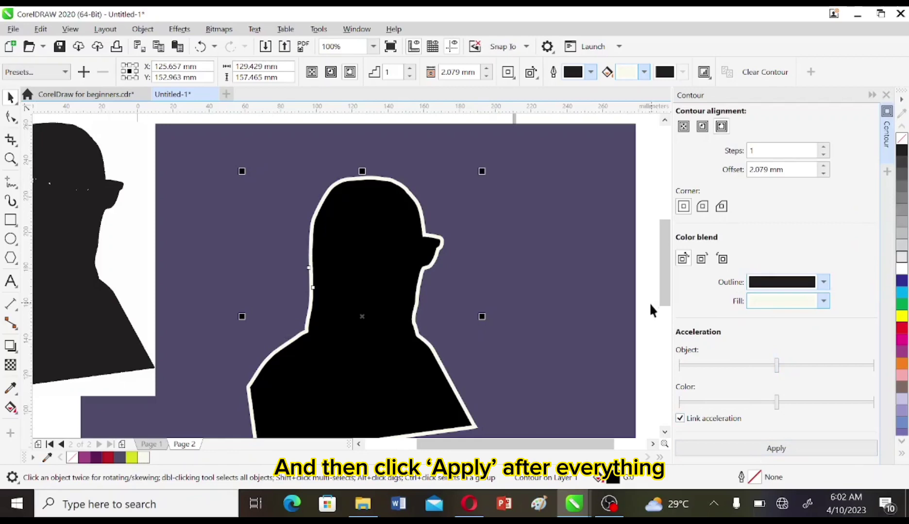
Step: Select the contoured silhouette and copy it together with its contour
click(649, 339)
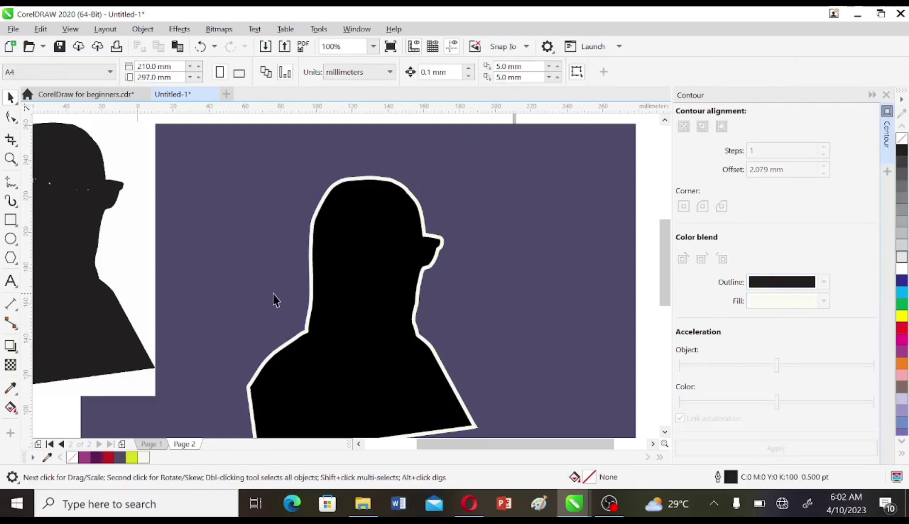
click(322, 311)
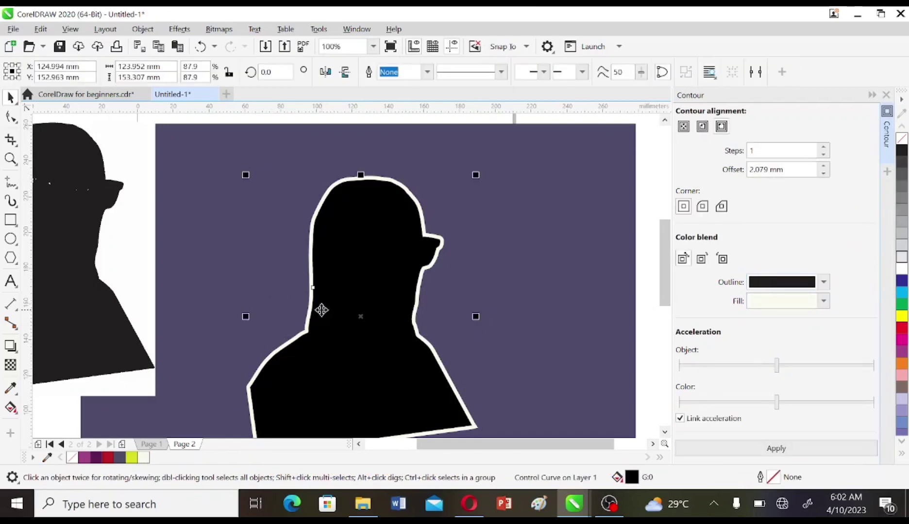
key(ctrl+c)
key(ctrl+z)
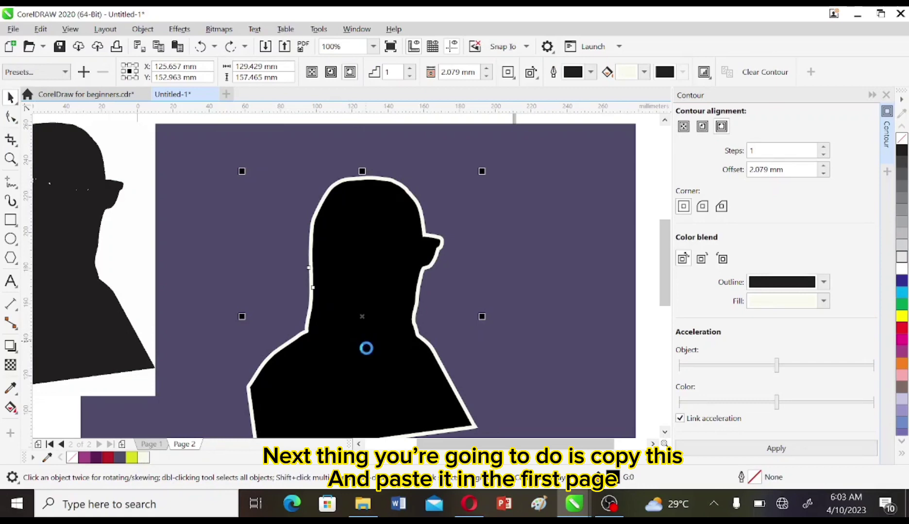
Step: Paste the contoured silhouette onto Page 1 and send it back one, behind the portrait
click(149, 444)
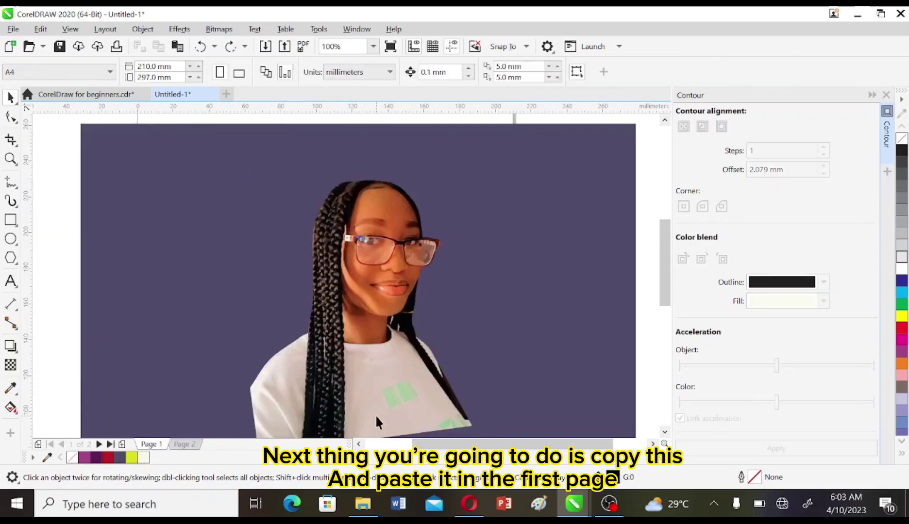
key(ctrl+v)
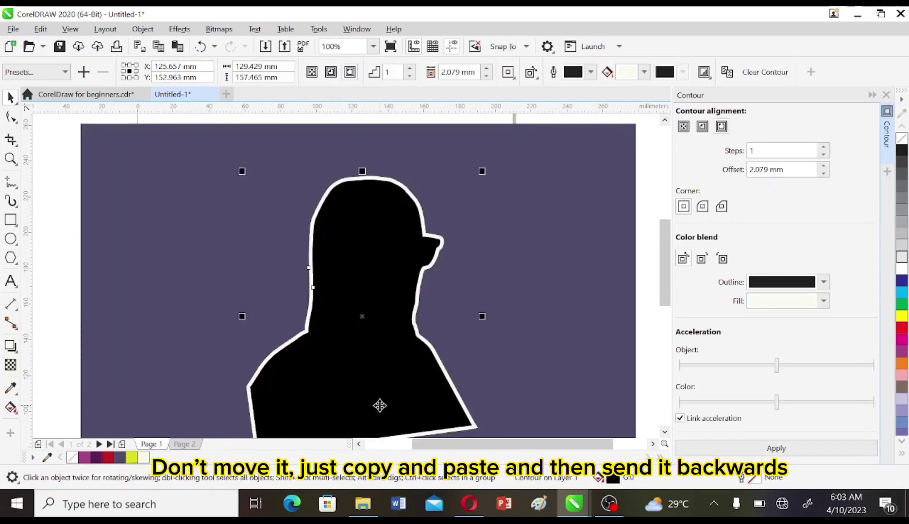
right_click(384, 374)
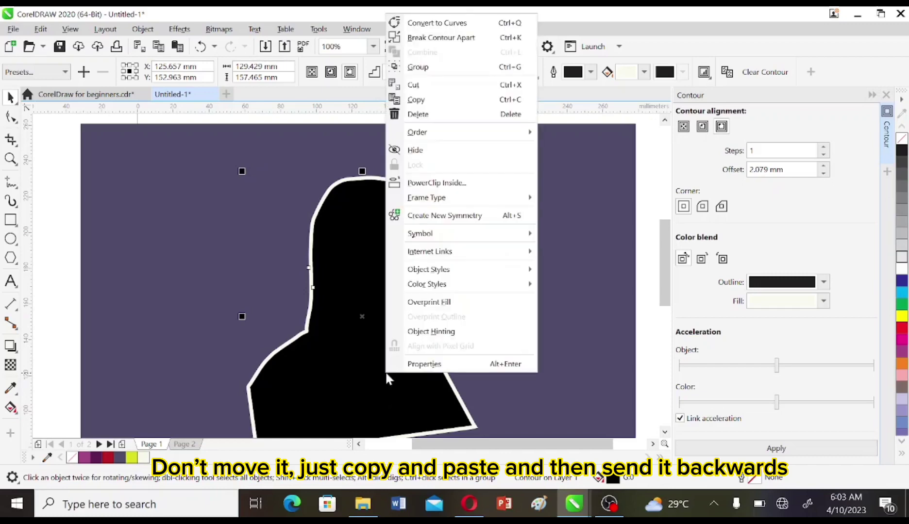
mouse_move(470, 135)
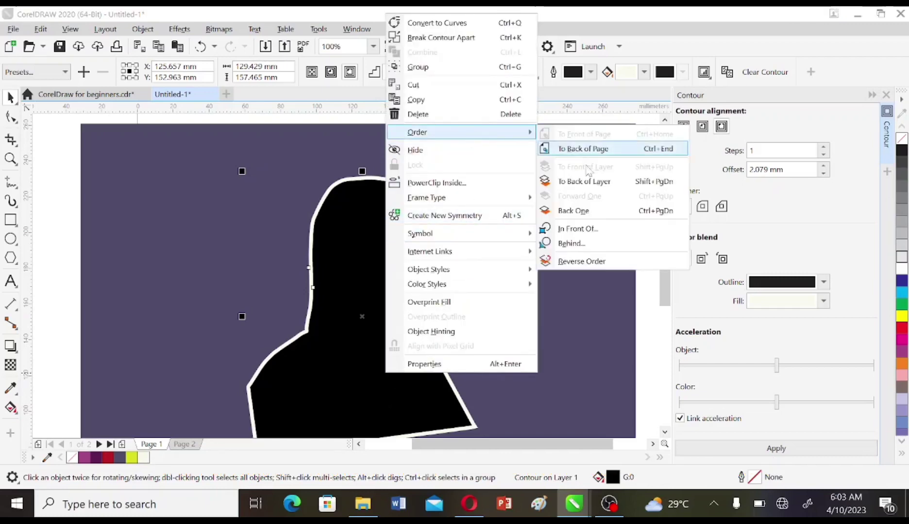
click(609, 213)
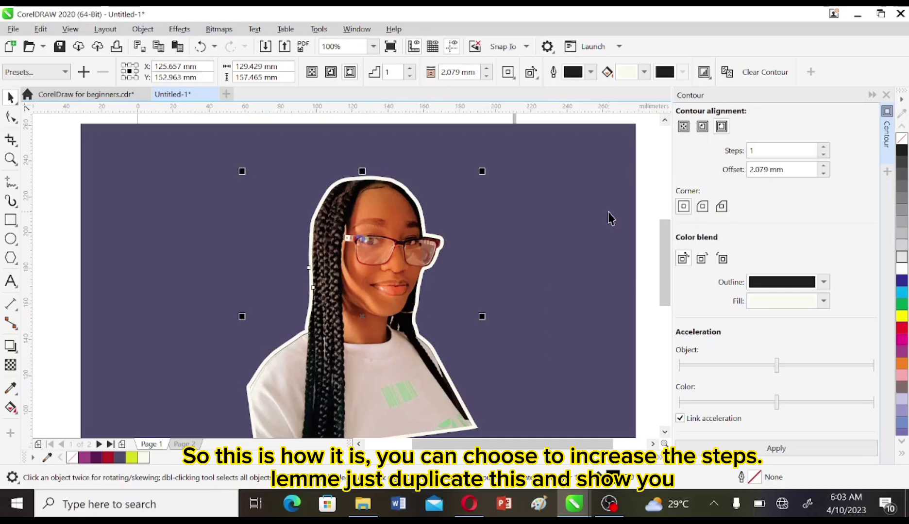
Step: Drop a duplicate of the outlined portrait to the left of the purple page
click(68, 330)
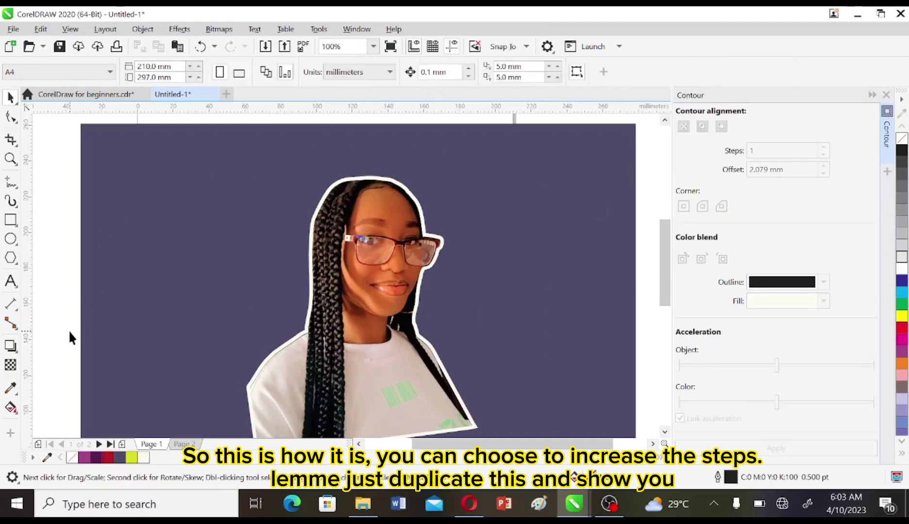
scroll(382, 270, down, 2)
drag(318, 173, 488, 383)
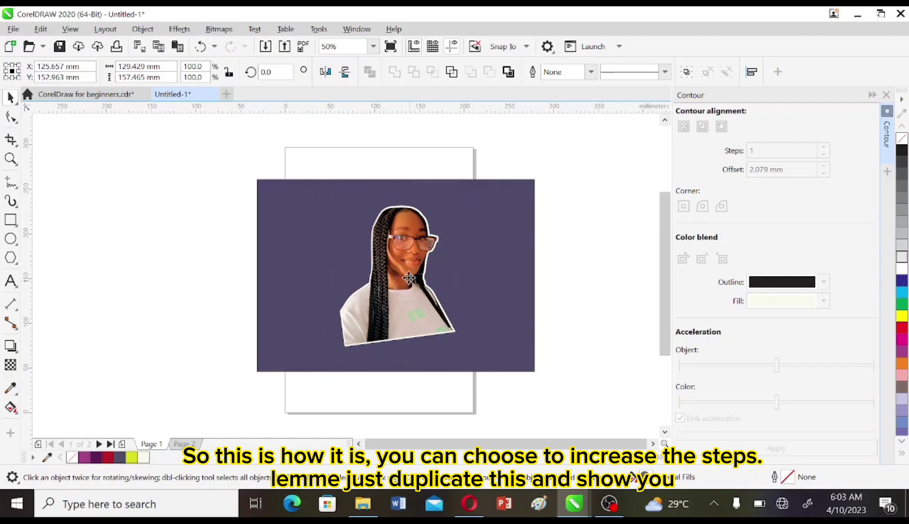
drag(407, 277, 87, 298)
right_click(87, 298)
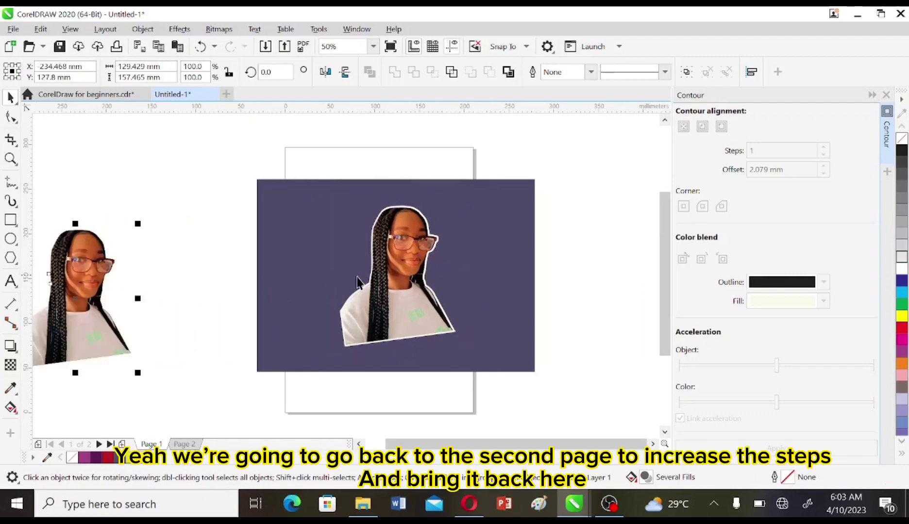
click(396, 268)
scroll(397, 268, up, 1)
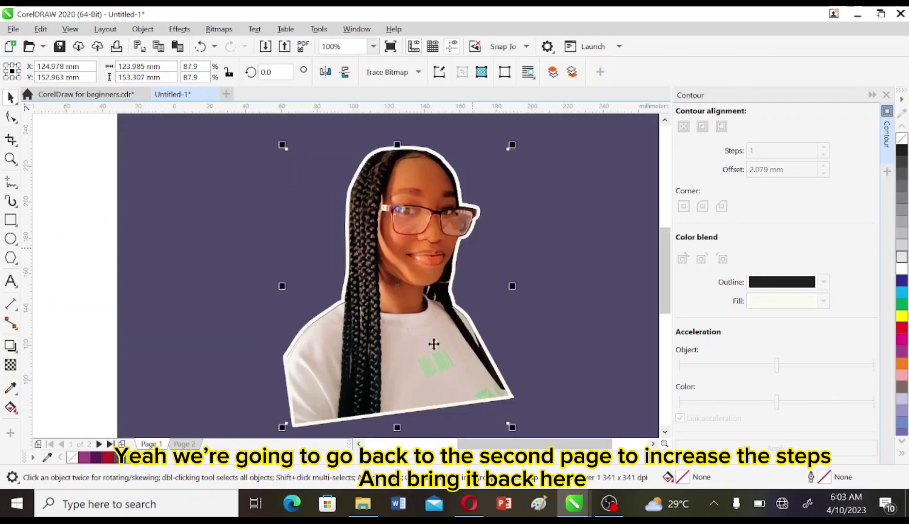
Step: On Page 2, change the silhouette's contour to 4 steps
click(184, 445)
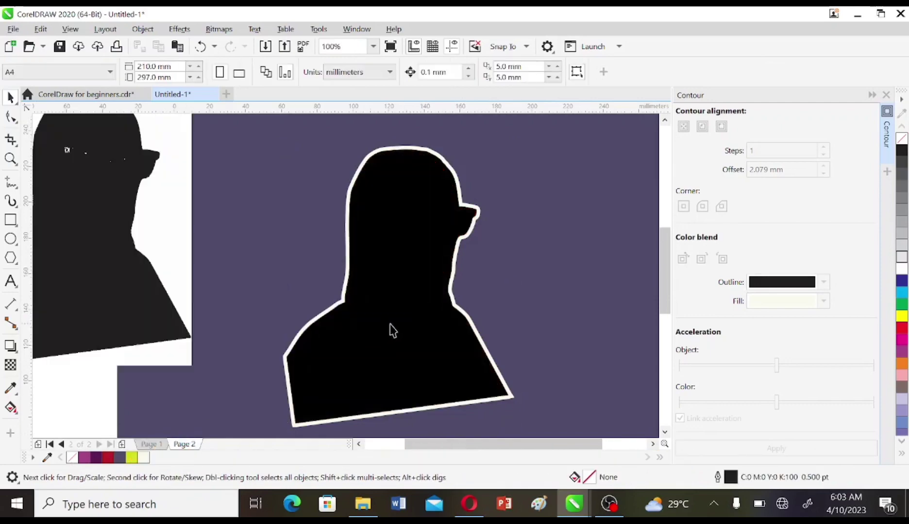
click(393, 330)
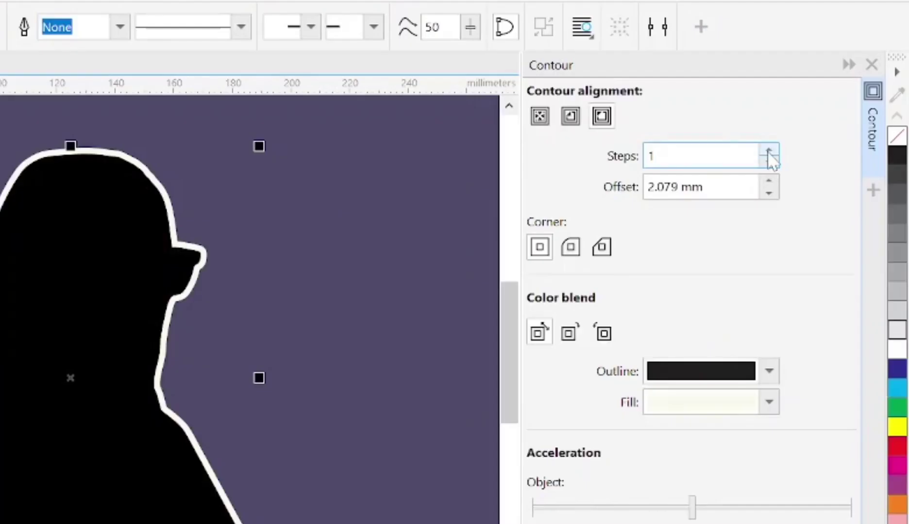
click(824, 147)
click(824, 147)
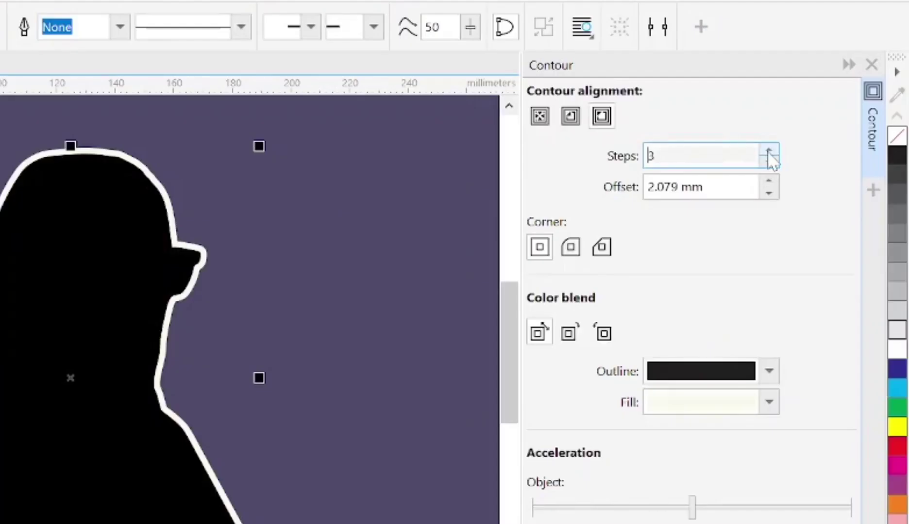
key(Return)
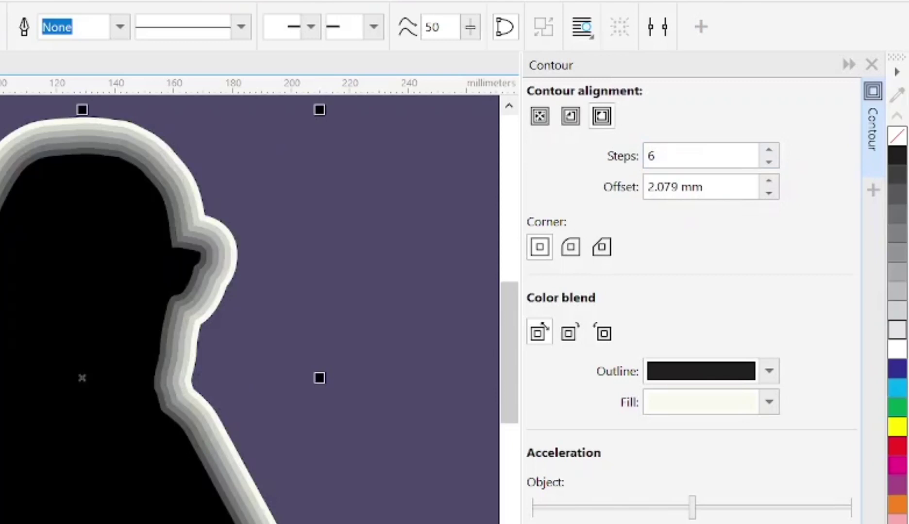
click(769, 161)
click(769, 162)
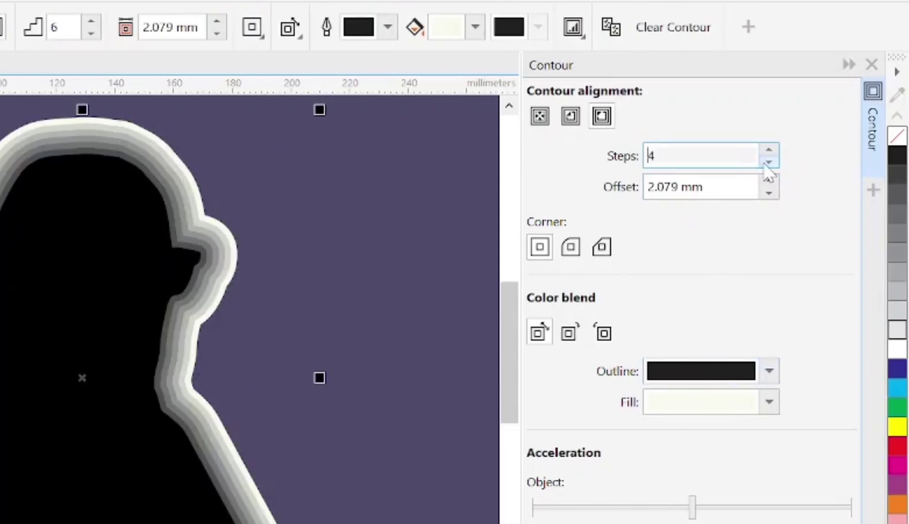
click(691, 523)
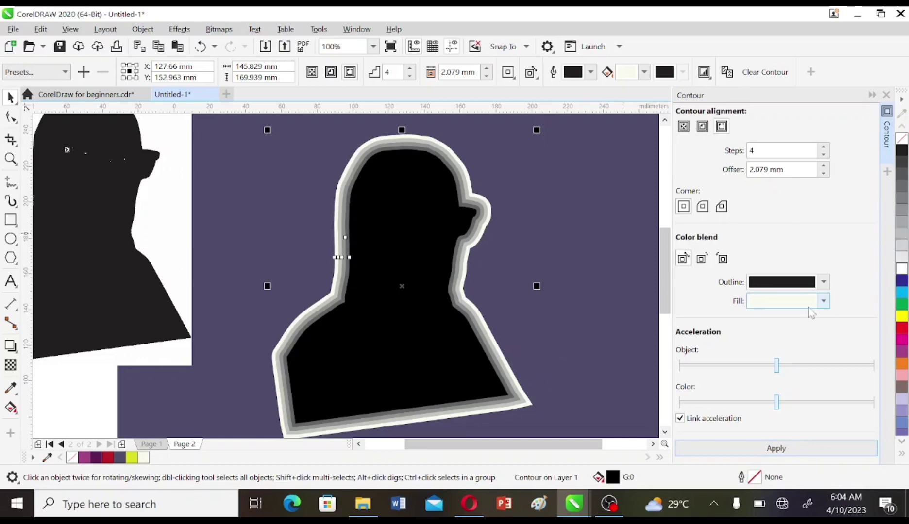
Step: Recolour the contour pale lavender and reduce its offset to 1.579 mm
click(824, 301)
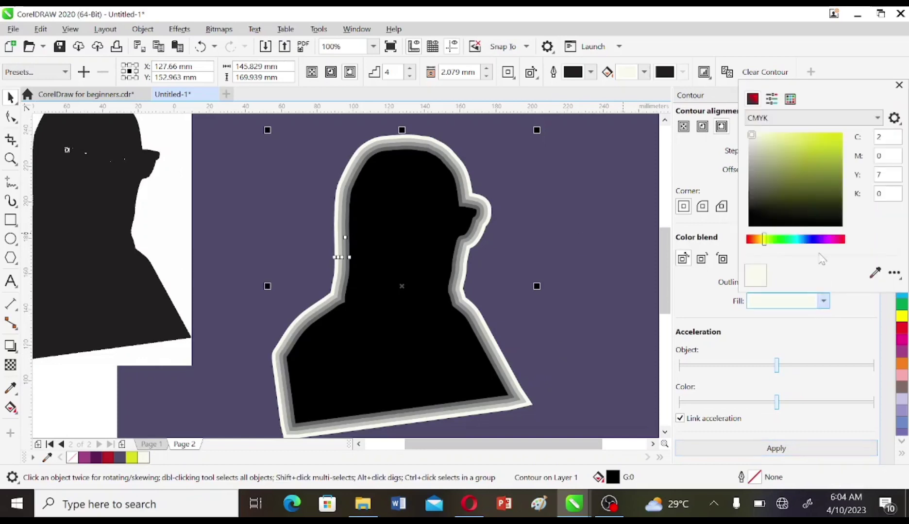
click(829, 137)
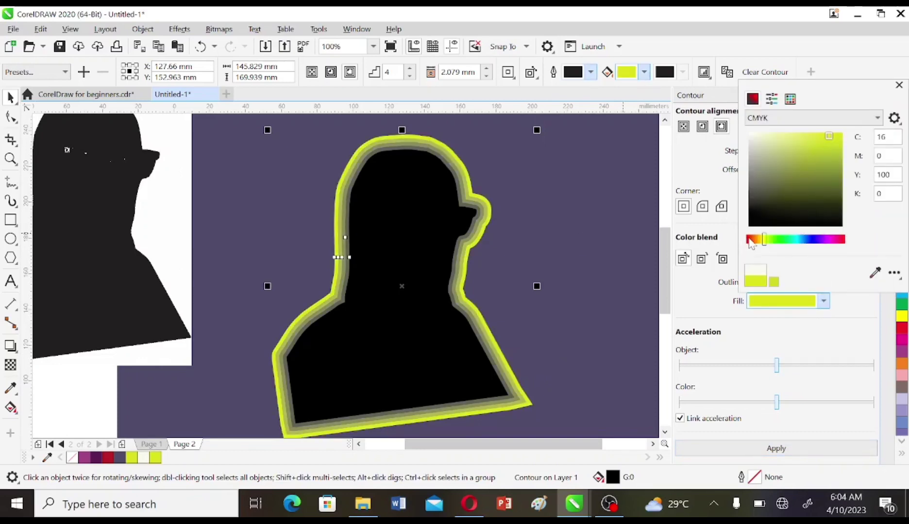
click(752, 240)
click(756, 271)
click(727, 447)
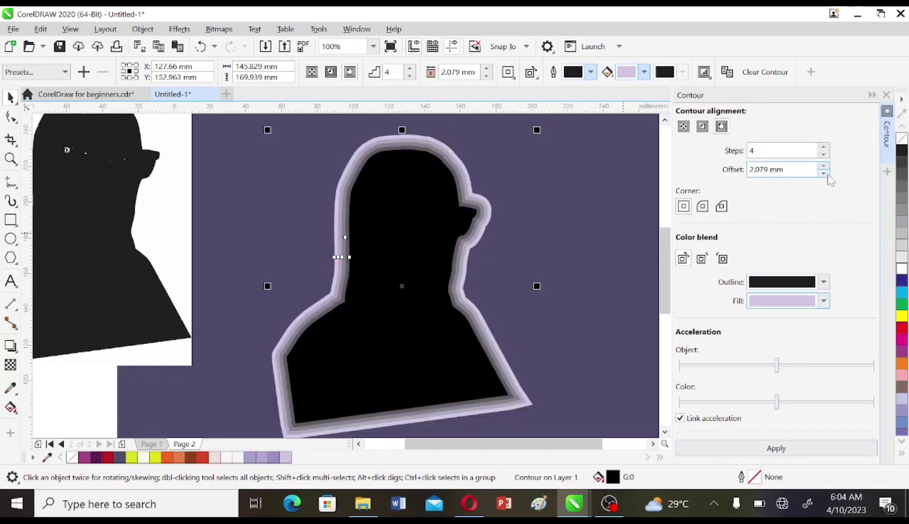
click(824, 173)
click(737, 449)
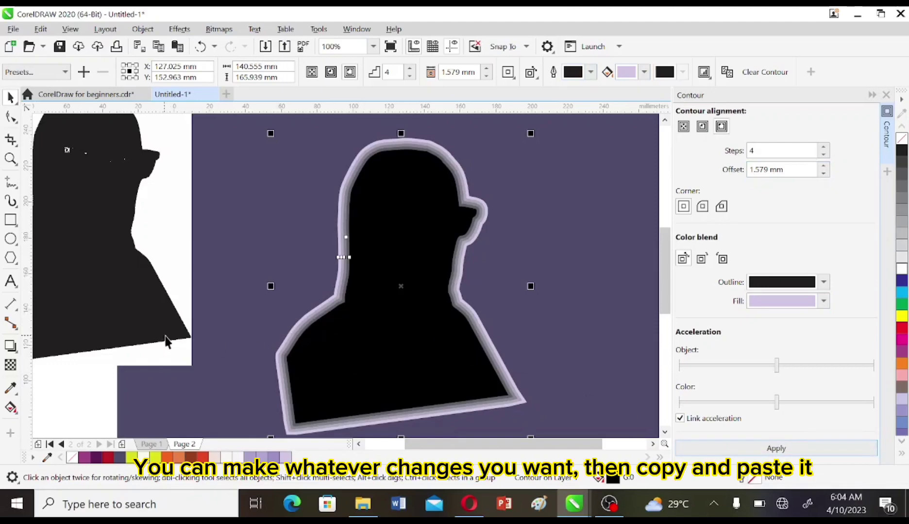
click(149, 444)
Step: Paste the lavender contoured silhouette on Page 1 and send it back one, behind the portrait
key(ctrl+v)
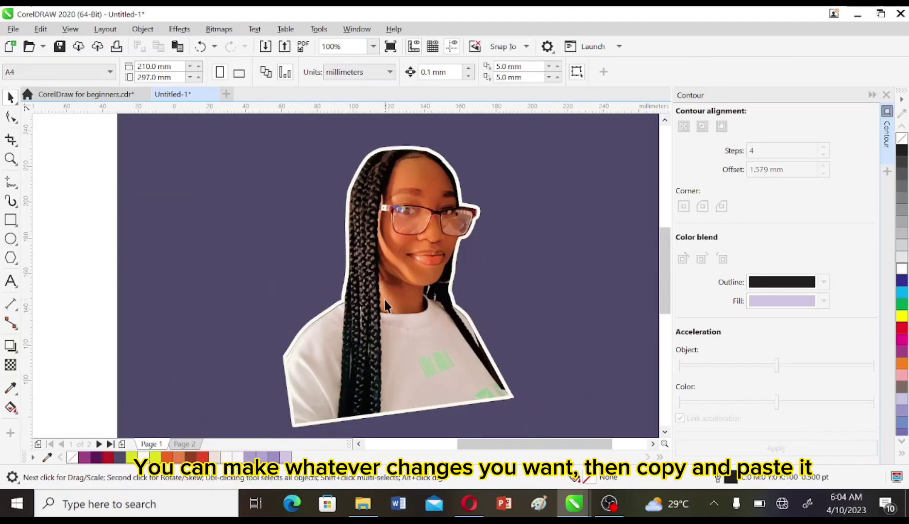
right_click(407, 304)
mouse_move(486, 248)
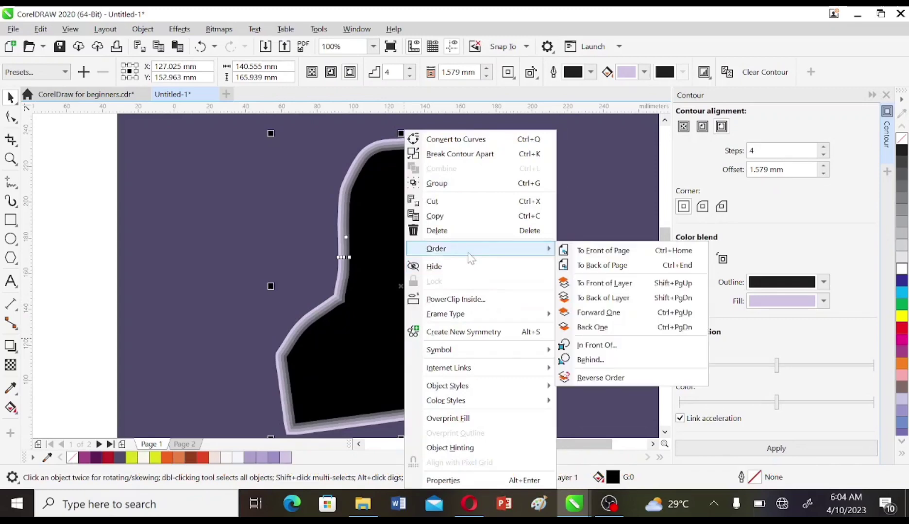
click(589, 327)
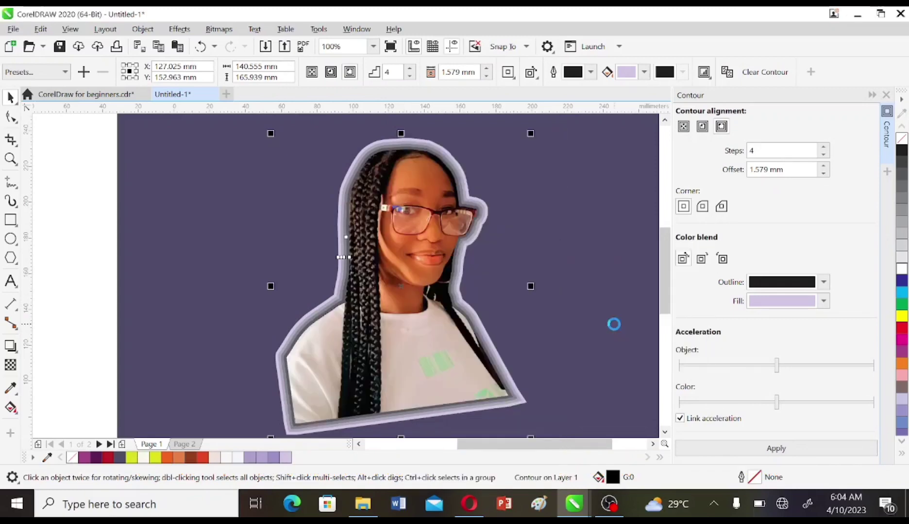
Step: Select the left portrait's three objects and move them onto the purple rectangle
click(49, 334)
click(337, 335)
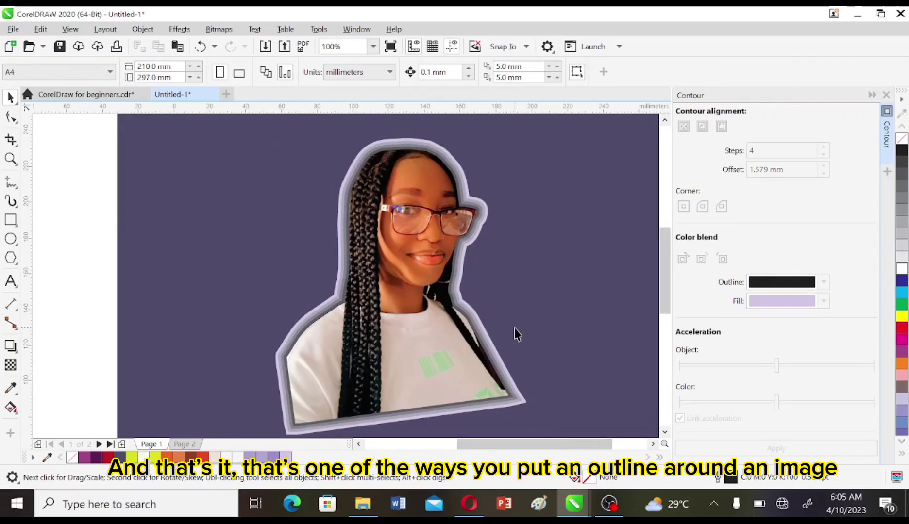
scroll(514, 328, down, 2)
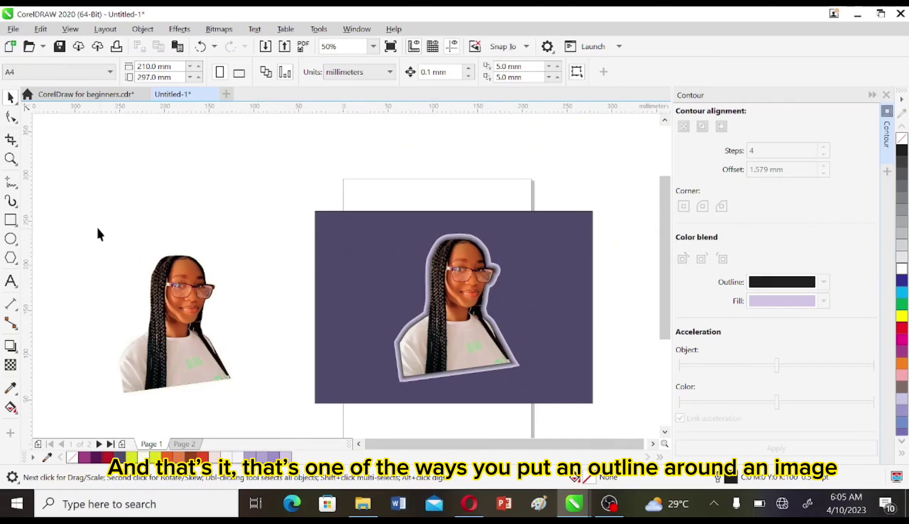
drag(266, 425, 265, 425)
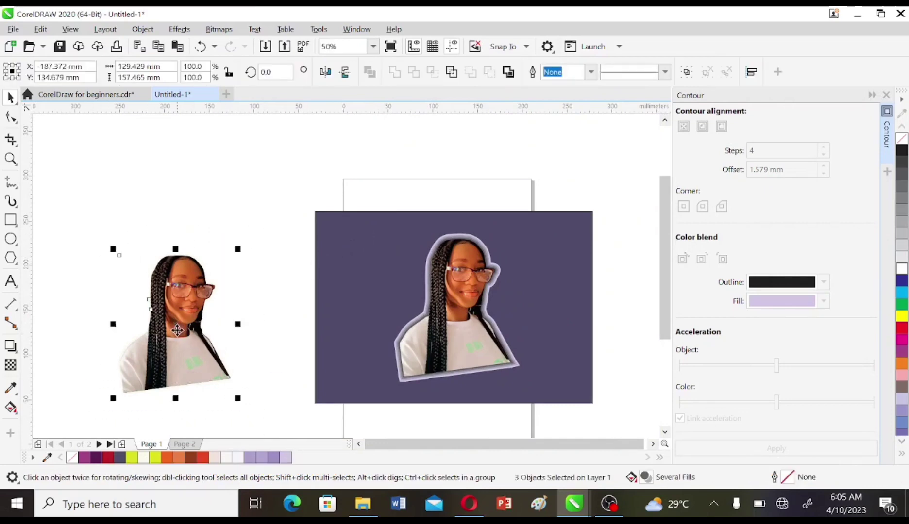
drag(152, 328, 330, 315)
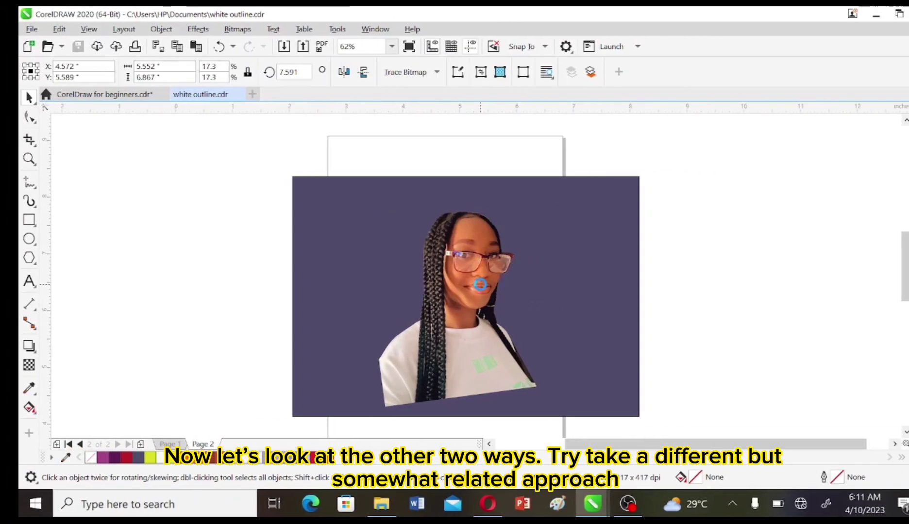
Step: Drop a copy of the cutout portrait up-left, overlapping the purple background's left edge
click(481, 284)
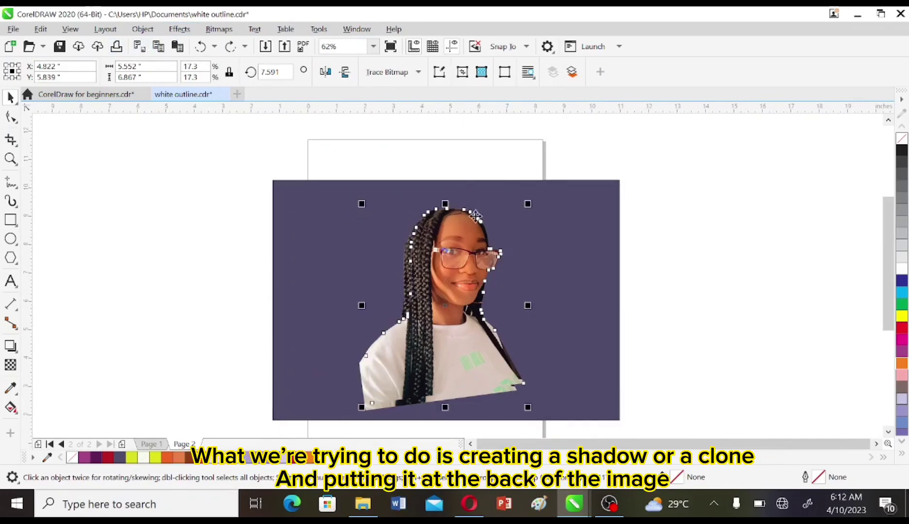
drag(477, 278, 325, 236)
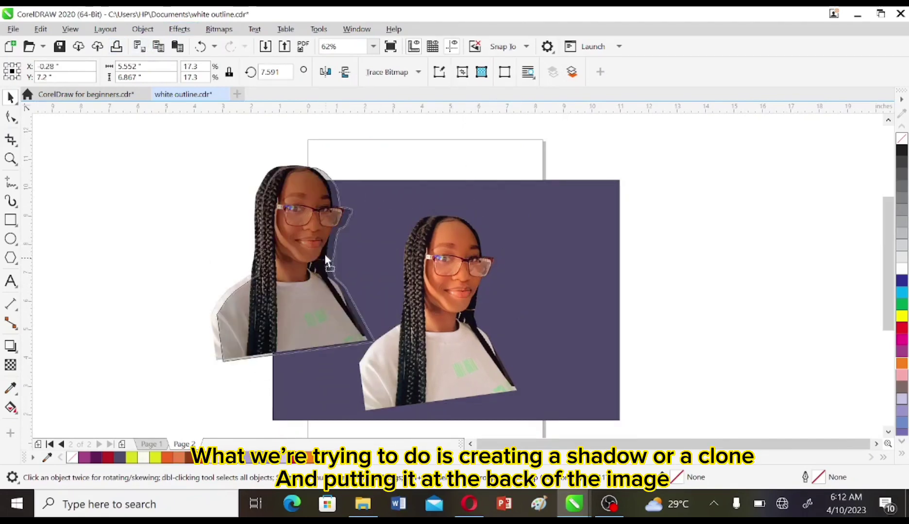
Step: Raise the duplicate portrait's lightness to 100 in Hue/Saturation/Lightness so it turns solid white
click(180, 28)
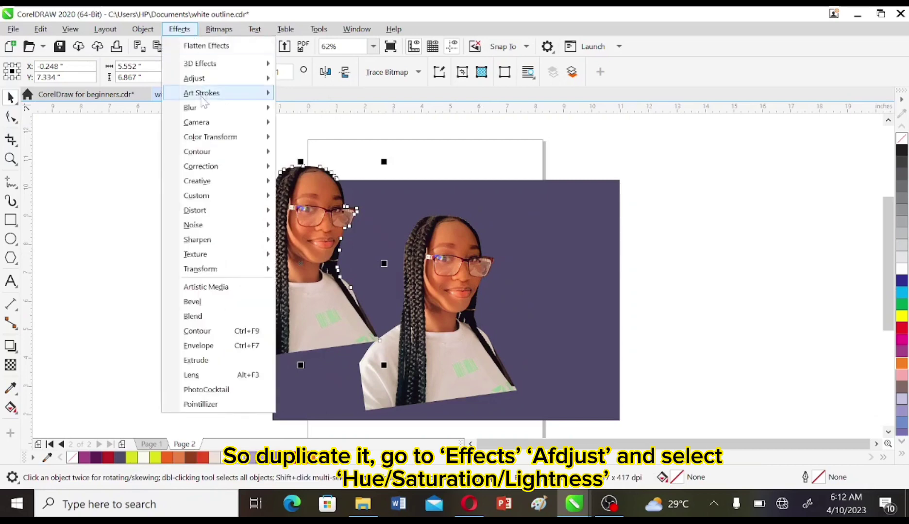
mouse_move(209, 78)
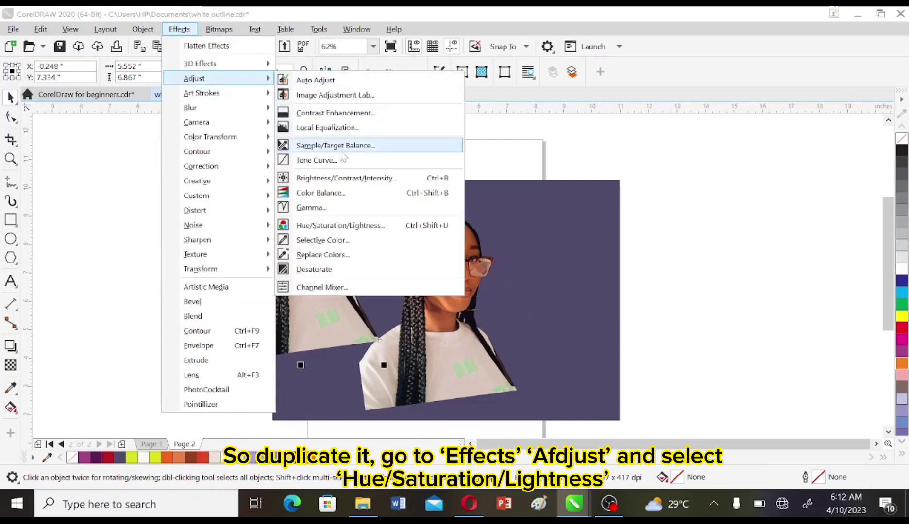
click(353, 225)
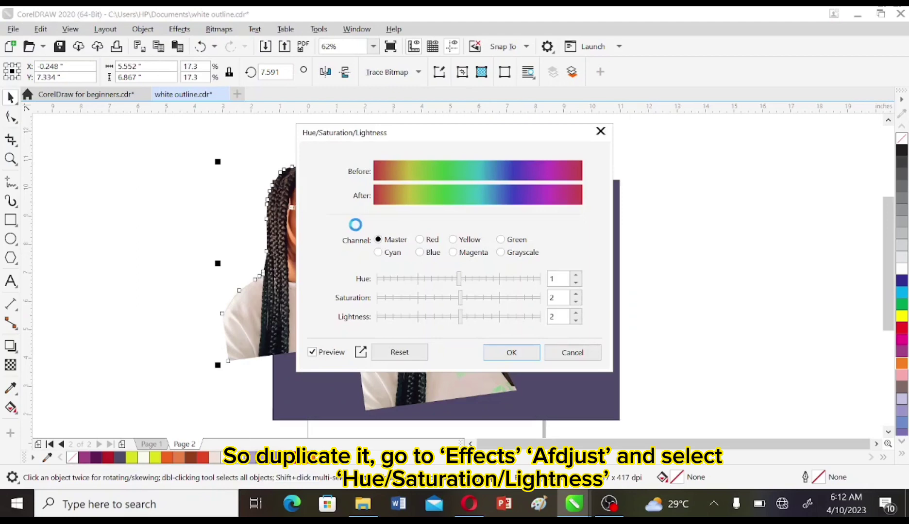
drag(460, 137, 553, 146)
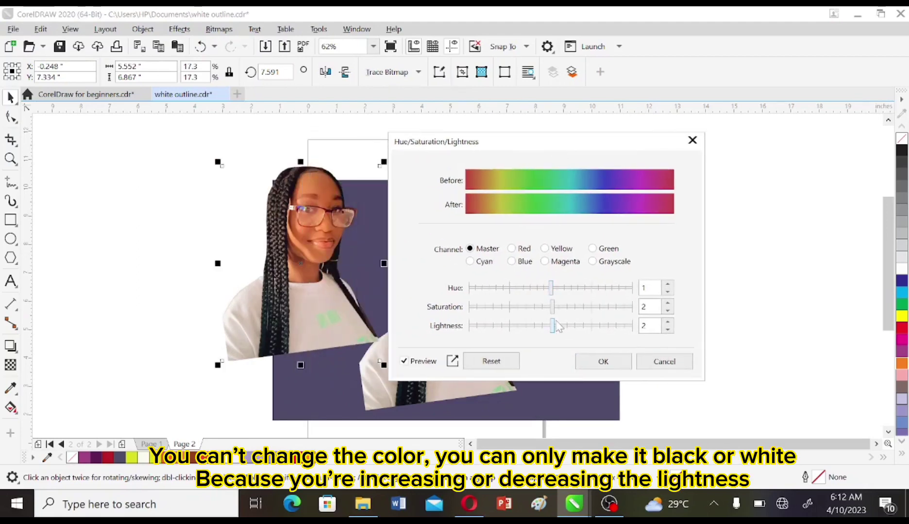
drag(553, 329, 637, 340)
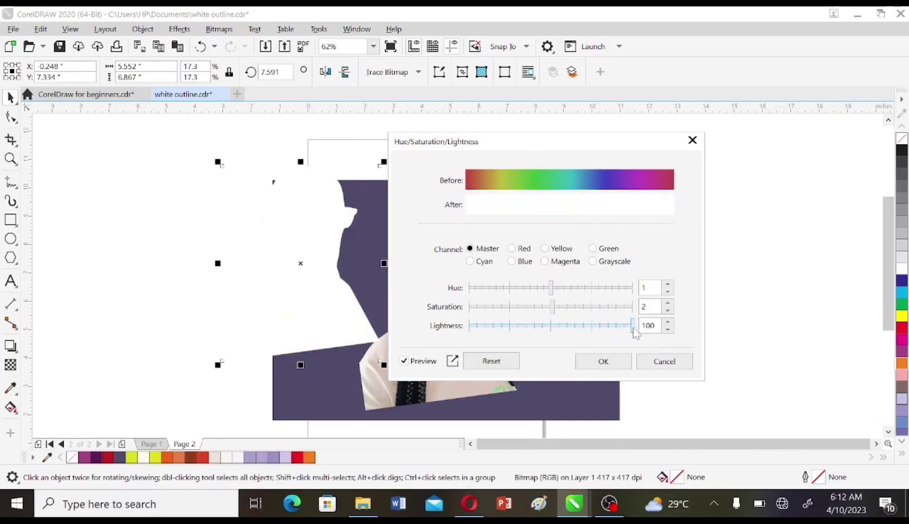
mouse_move(632, 328)
mouse_down()
mouse_move(435, 330)
mouse_move(632, 327)
mouse_up()
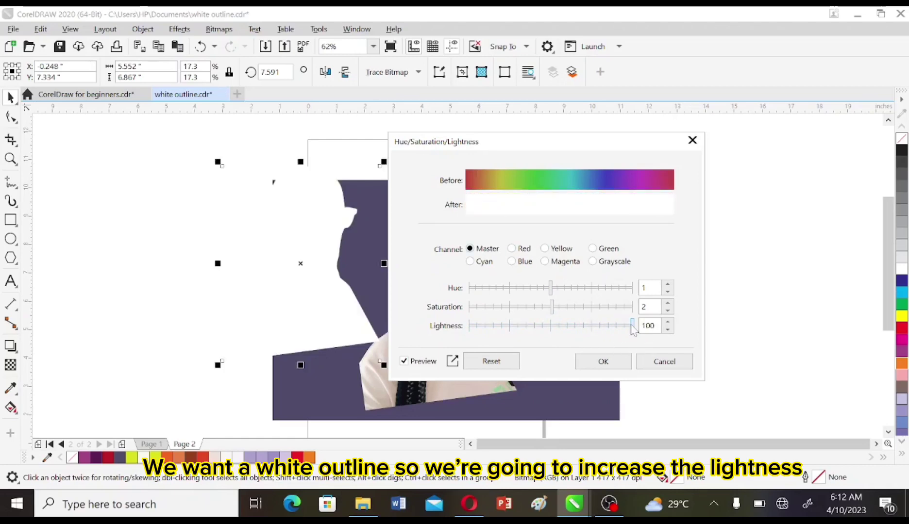
click(613, 362)
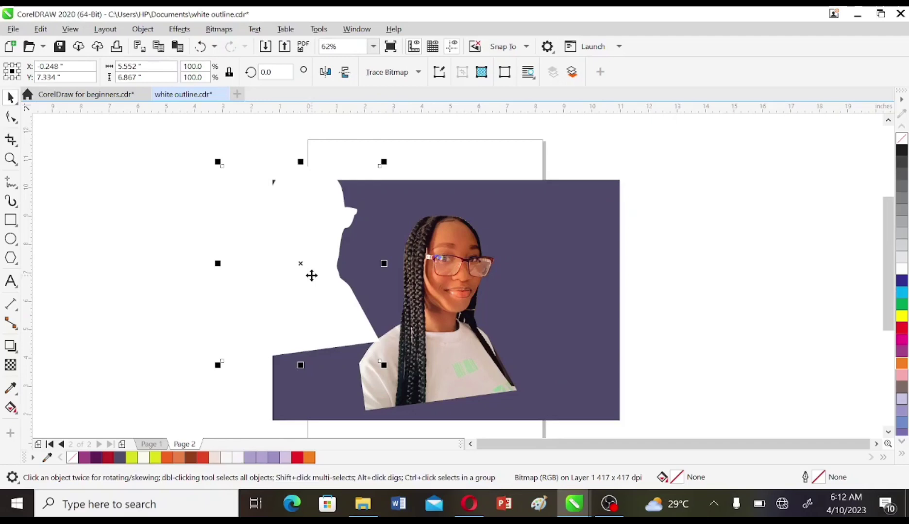
Step: Move the white silhouette over the photo and place it behind the photo
drag(311, 276, 428, 333)
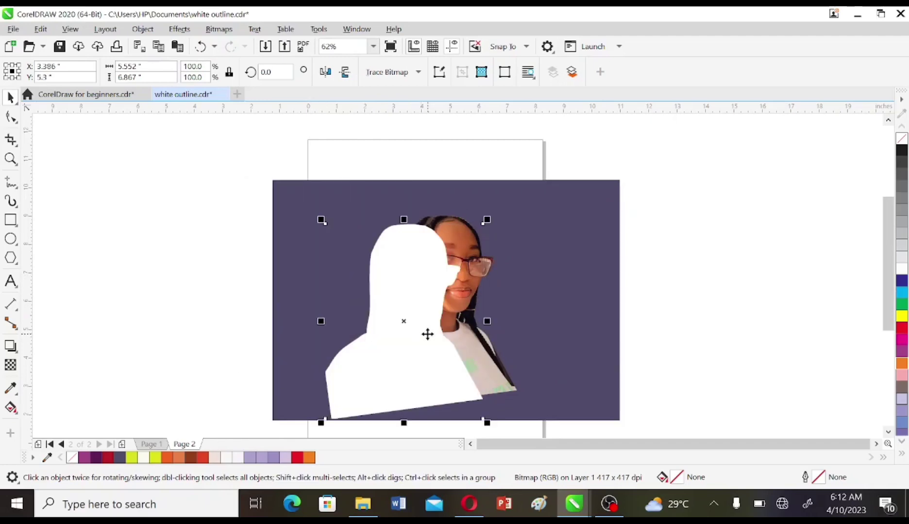
right_click(427, 334)
click(399, 369)
right_click(402, 361)
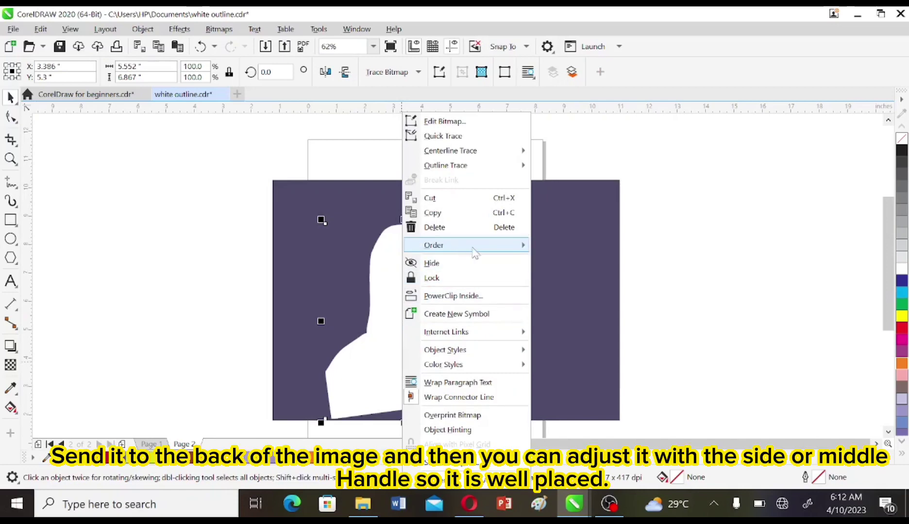
mouse_move(473, 252)
click(590, 356)
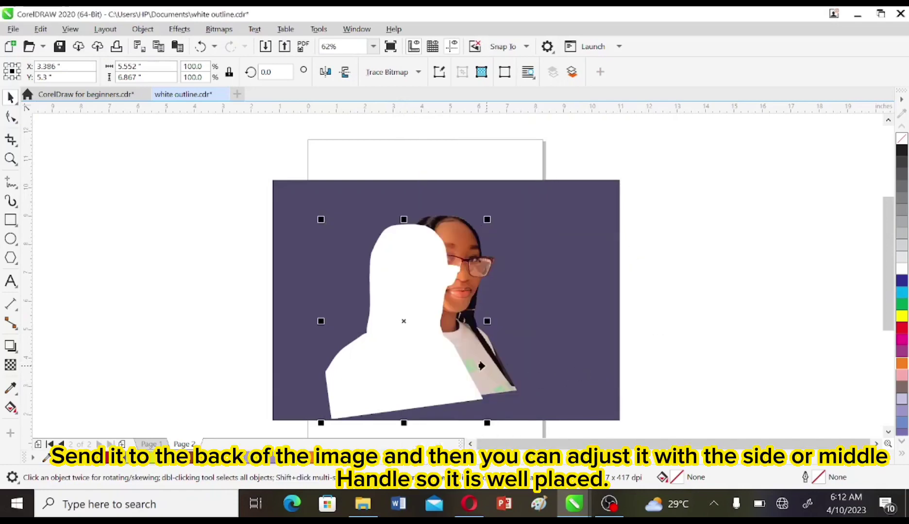
click(481, 365)
Step: Shift and scale the white silhouette slightly so it edges the portrait as an outline
drag(382, 296, 413, 288)
mouse_move(512, 211)
mouse_down()
mouse_move(537, 210)
mouse_move(506, 214)
mouse_up()
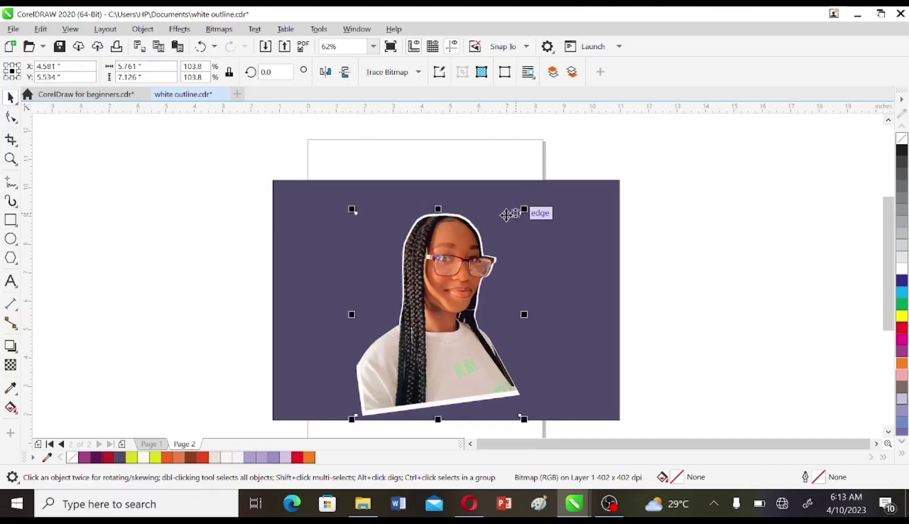
drag(437, 210, 437, 217)
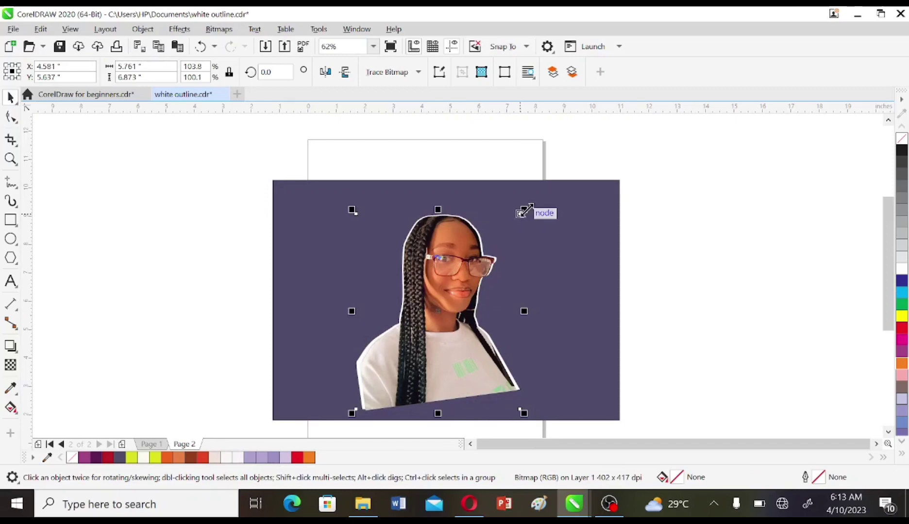
mouse_move(525, 211)
mouse_down()
mouse_move(533, 206)
mouse_move(525, 209)
mouse_up()
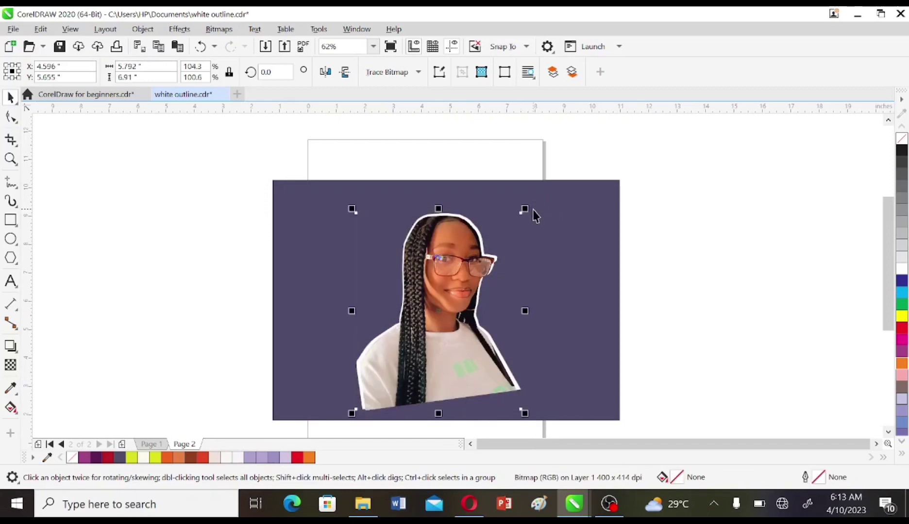
drag(532, 215, 532, 210)
drag(495, 293, 495, 295)
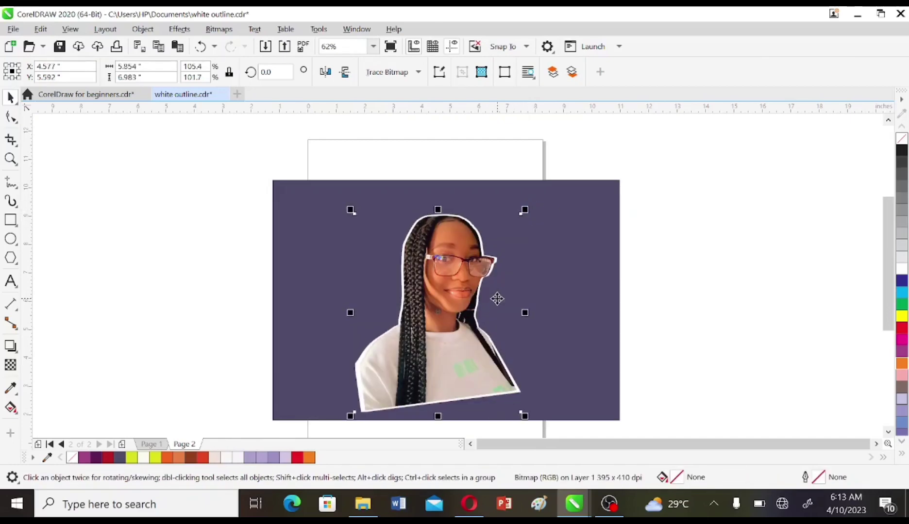
drag(436, 304, 437, 305)
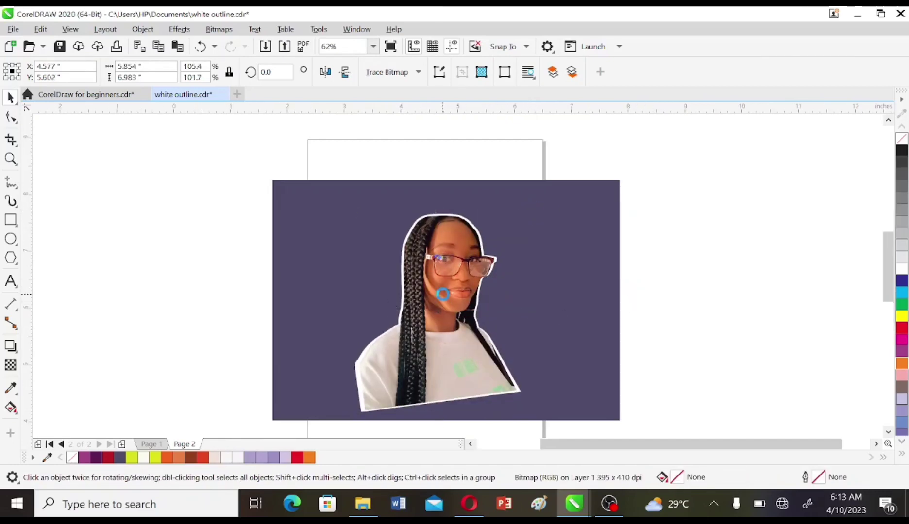
Step: Trim the portrait's height slightly to 6.9 inches
scroll(441, 299, up, 2)
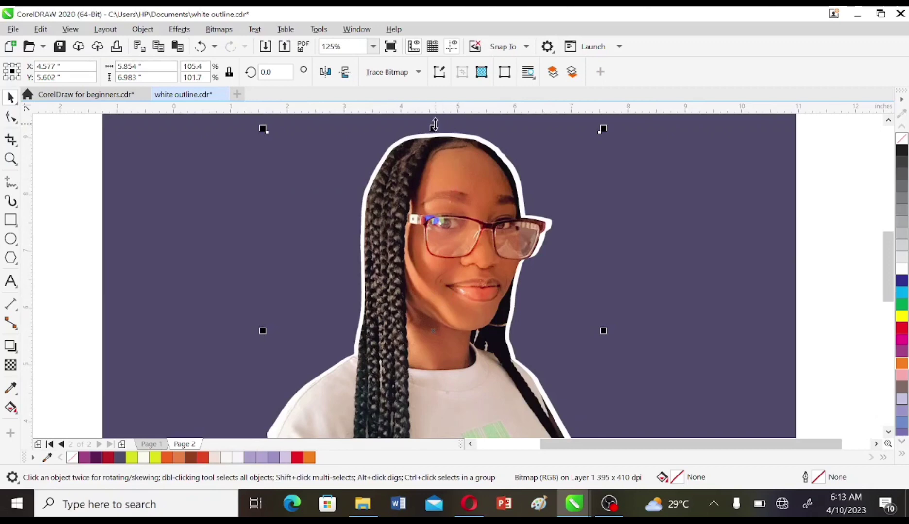
drag(435, 125, 447, 138)
scroll(523, 296, down, 1)
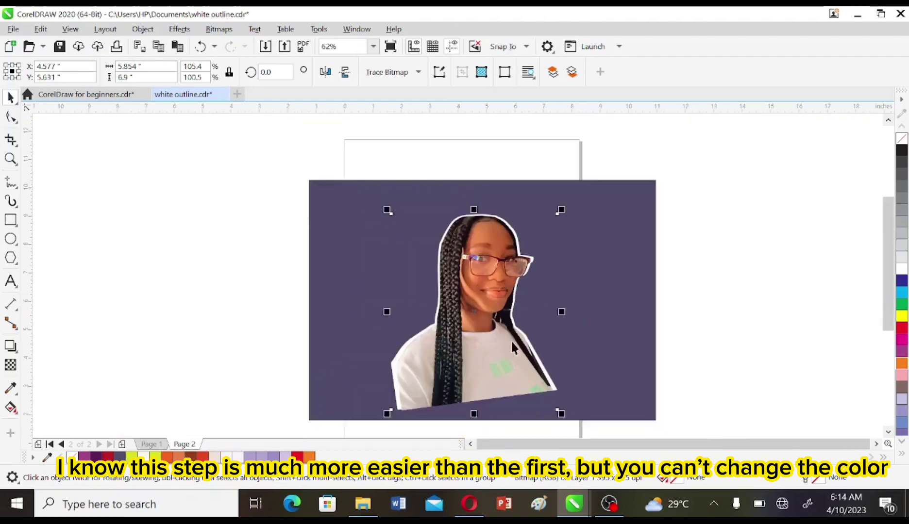
Step: Deselect, then open the portrait copy with Edit Bitmap in PHOTO-PAINT
click(722, 370)
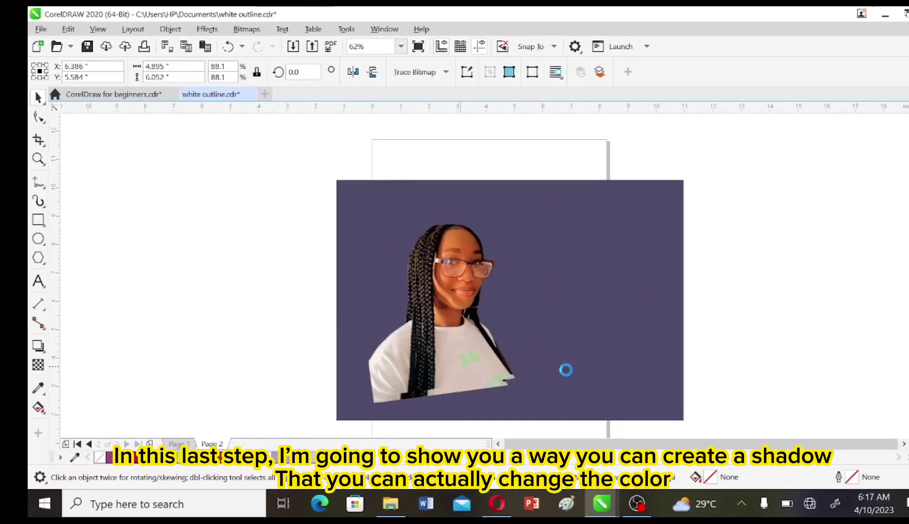
right_click(587, 346)
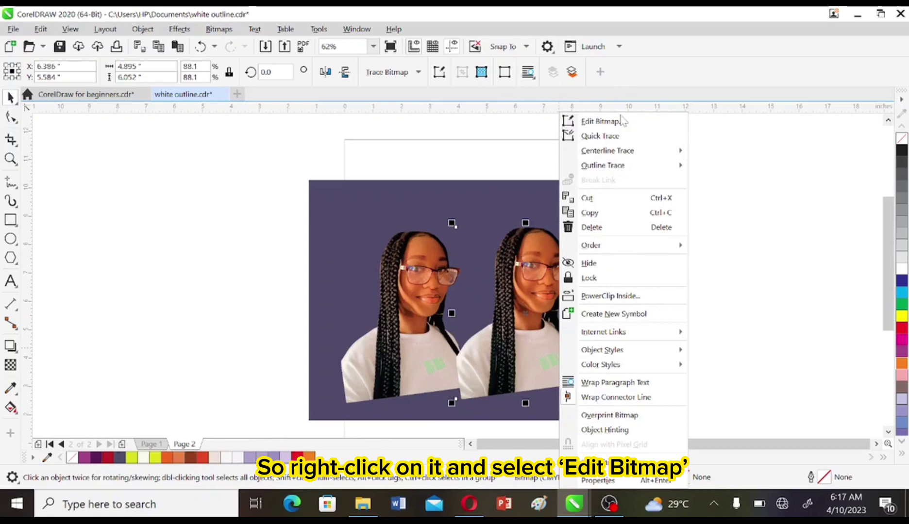
click(601, 121)
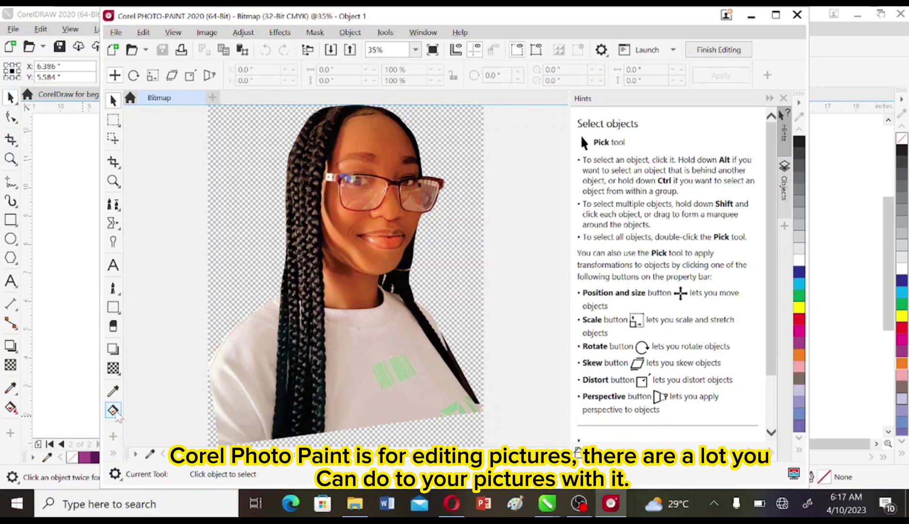
Step: Fill the portrait copy with the Fill tool, trying black and then green
click(113, 411)
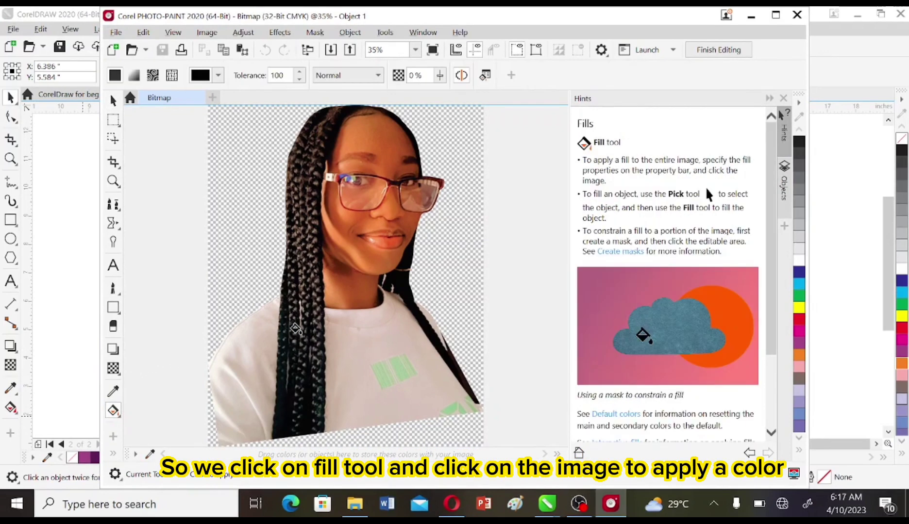
click(296, 328)
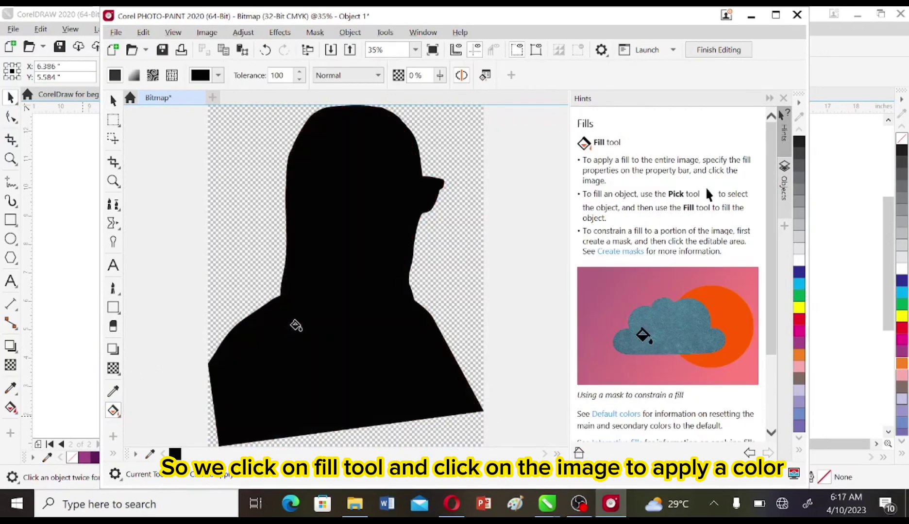
click(216, 77)
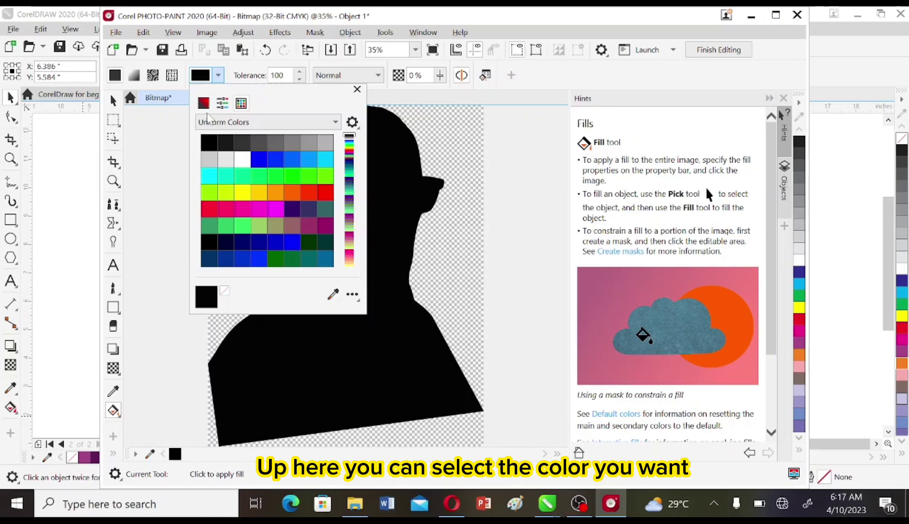
click(260, 178)
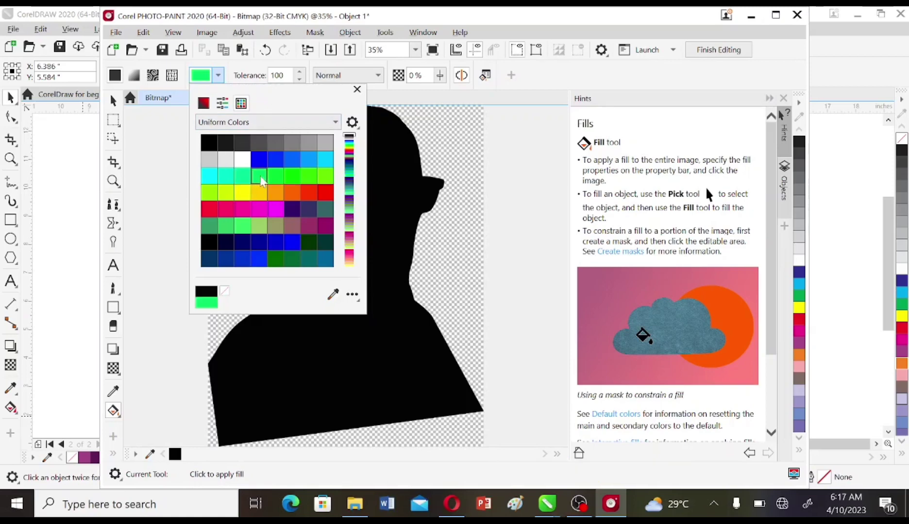
click(380, 254)
click(304, 274)
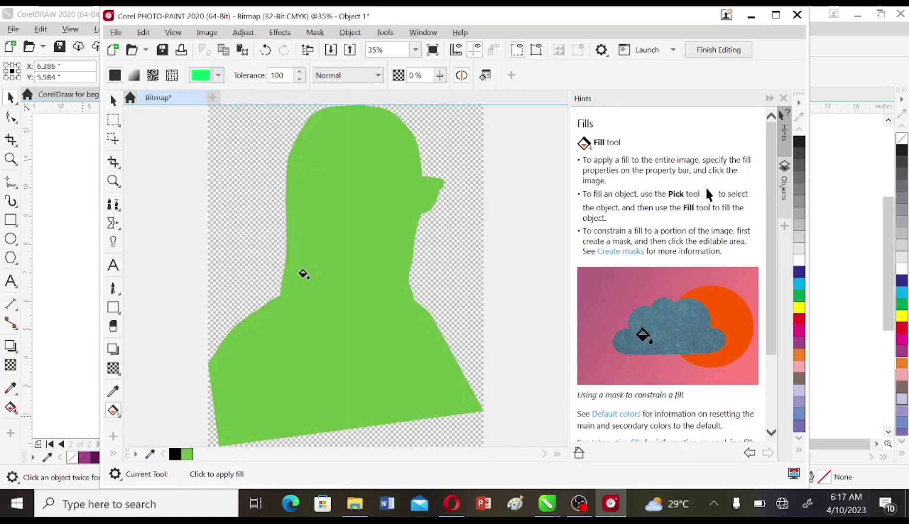
Step: Refill the copy solid white, finish editing and save the bitmap
click(218, 77)
click(268, 175)
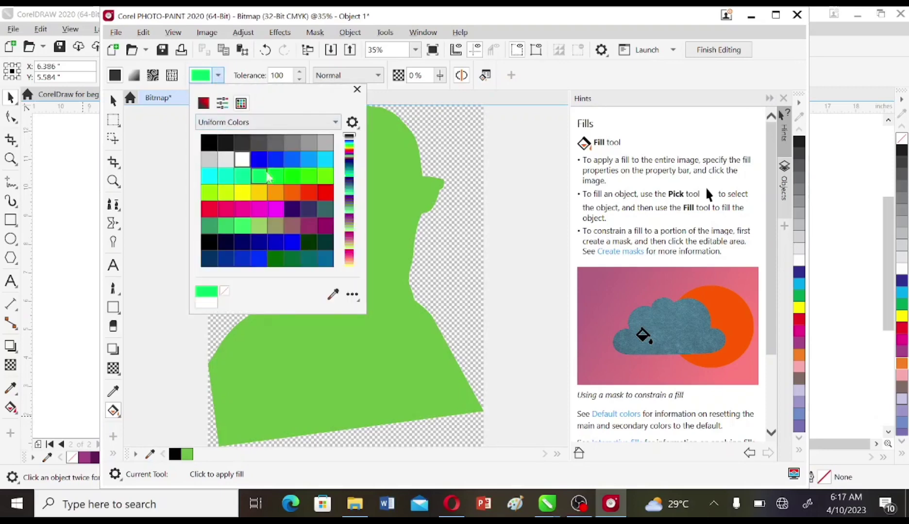
click(396, 321)
click(352, 307)
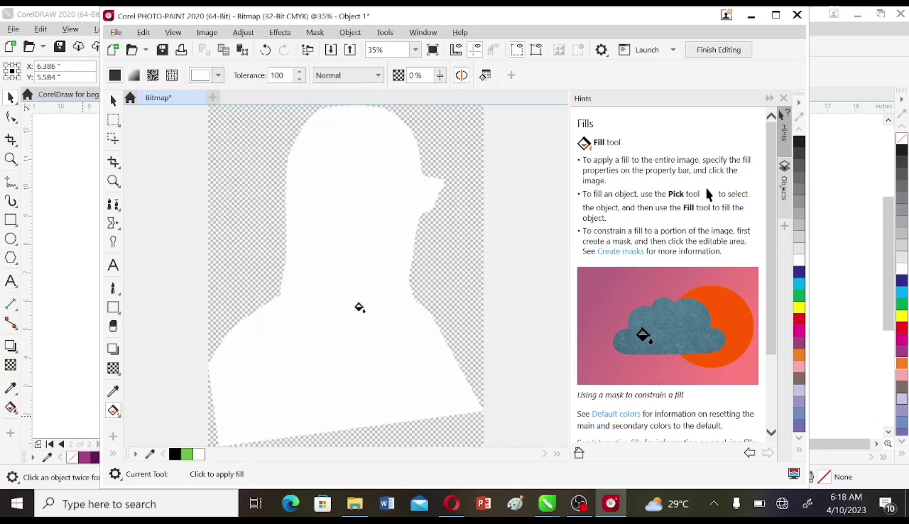
click(701, 53)
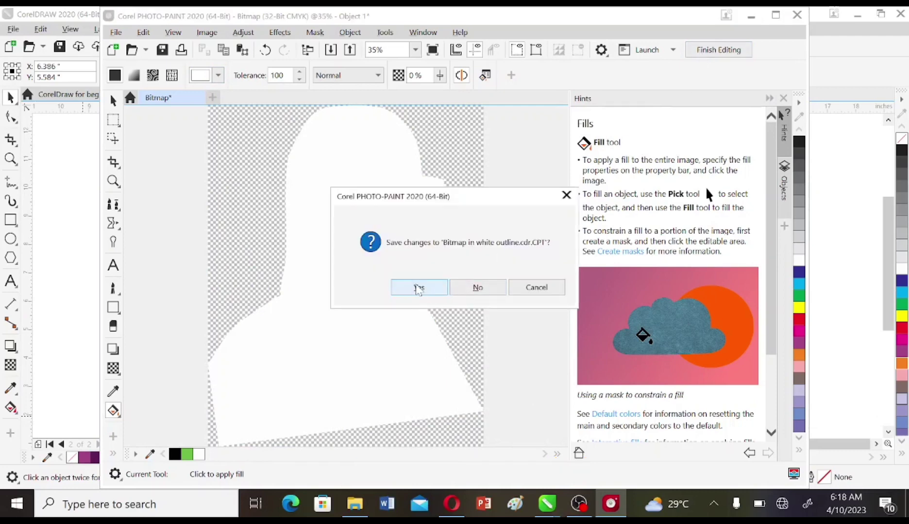
click(419, 288)
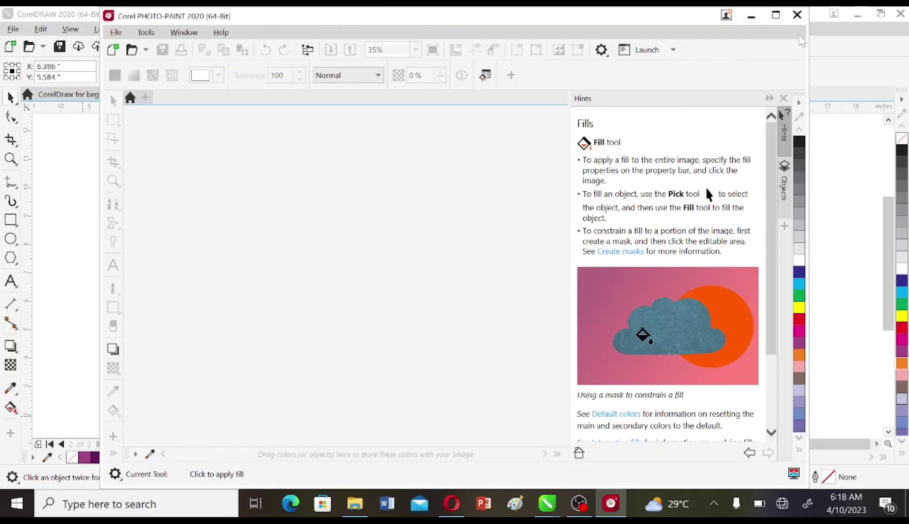
Step: Return to CorelDRAW, put the white silhouette behind the portrait, and nudge it right
click(797, 15)
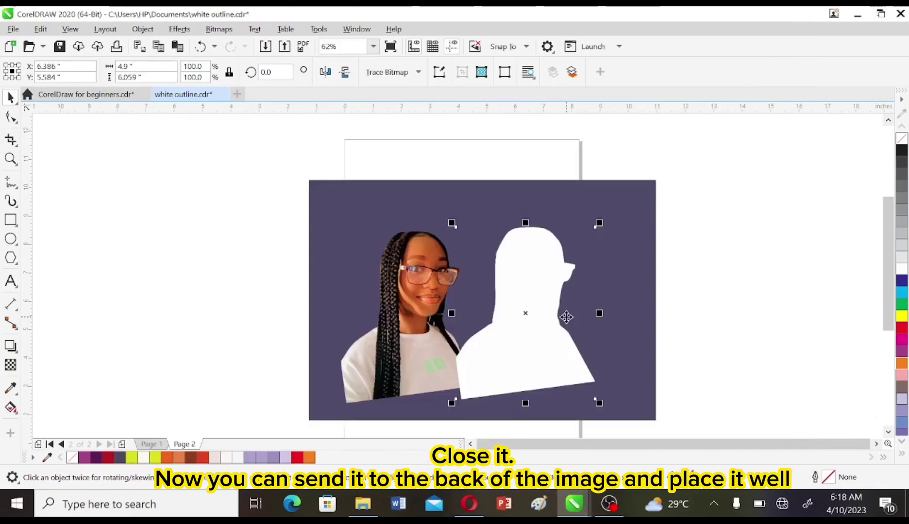
drag(506, 318, 378, 321)
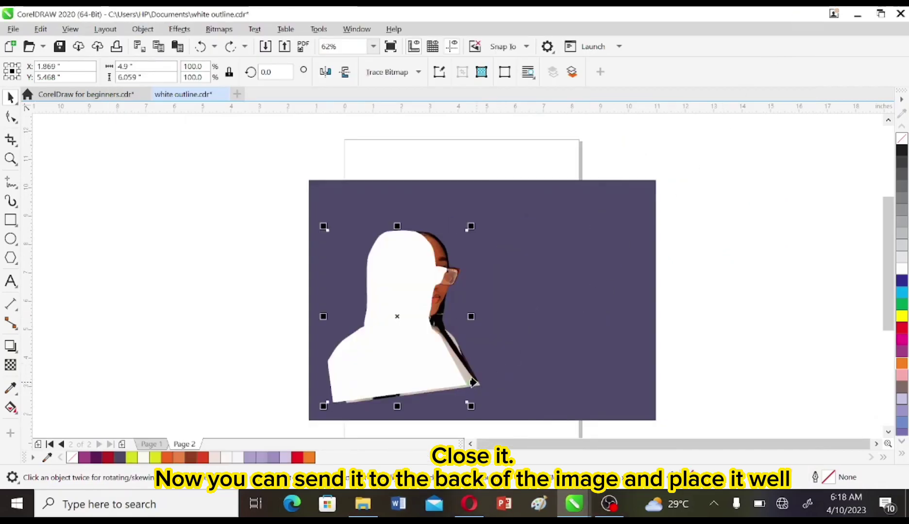
key(shift+Page_Down)
scroll(382, 297, right, 1)
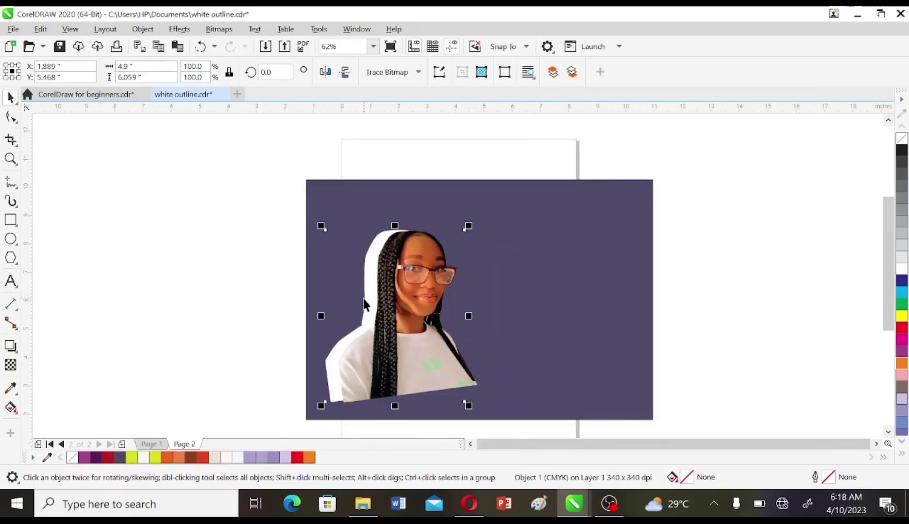
key(Right)
key(Right)
key(Right)
key(Right)
key(Right)
key(Right)
key(Right)
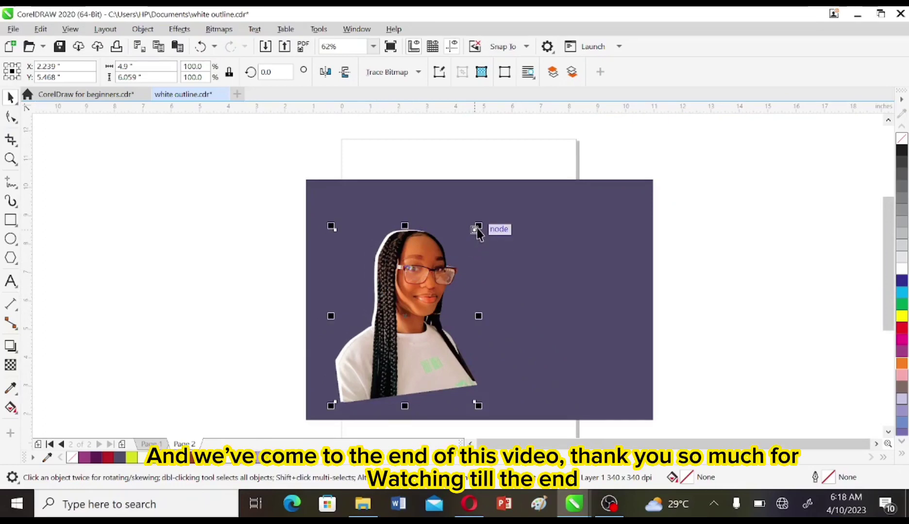
Step: Enlarge the silhouette to about 105% and shorten its height slightly
drag(477, 228, 495, 217)
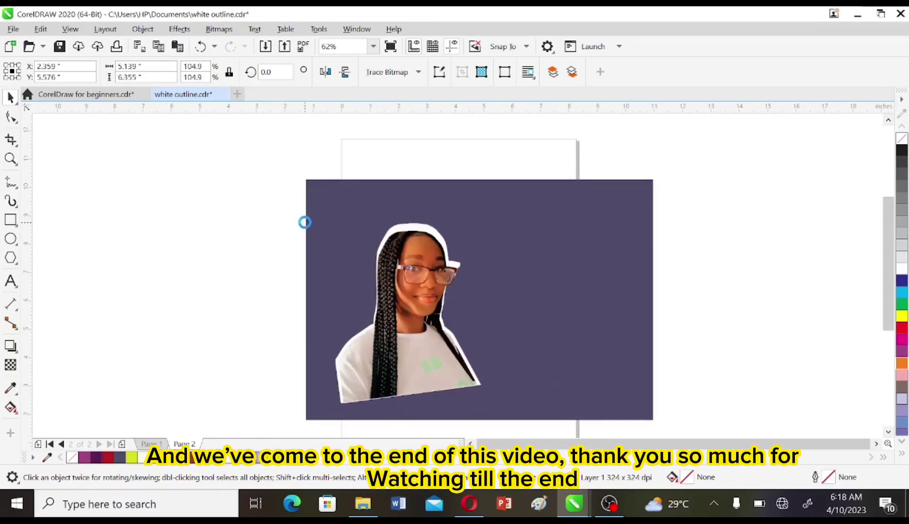
drag(407, 219, 407, 226)
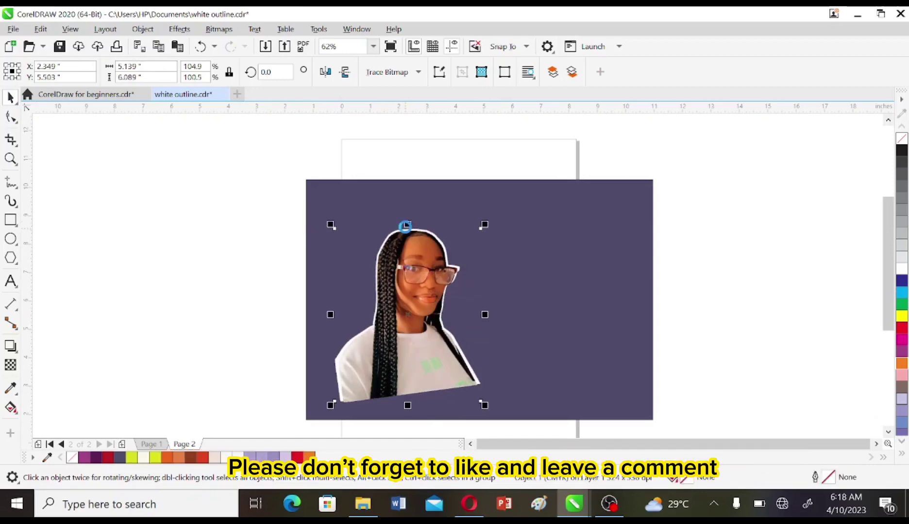
scroll(485, 321, up, 2)
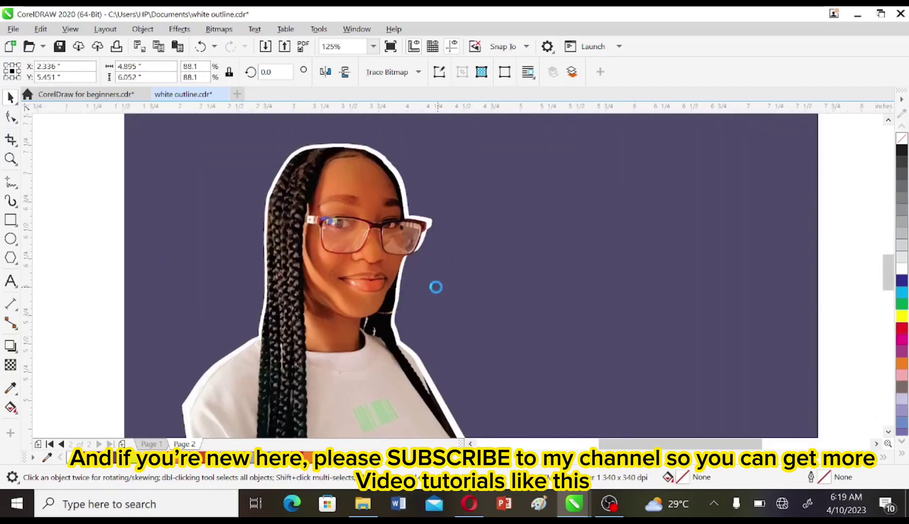
scroll(436, 288, up, 2)
Step: Deselect the silhouette and switch to Page 1
click(73, 281)
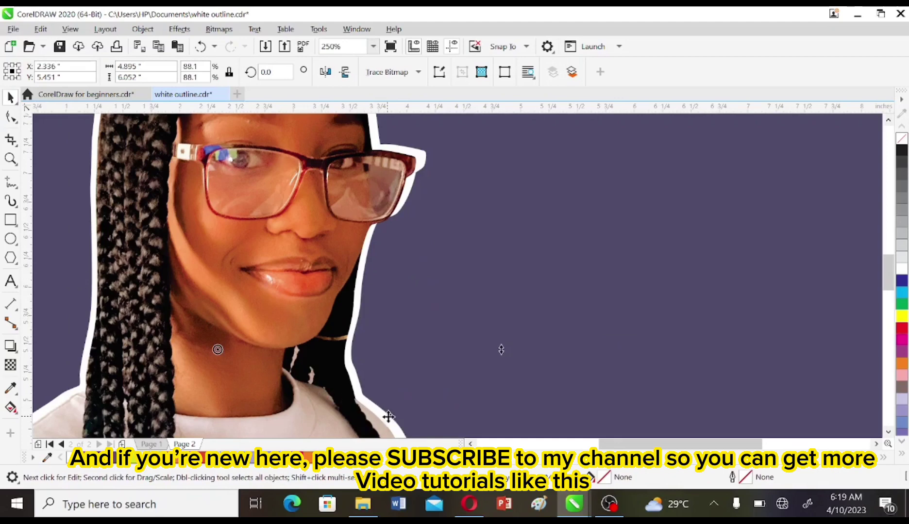
key(Escape)
scroll(388, 417, down, 2)
scroll(308, 372, down, 2)
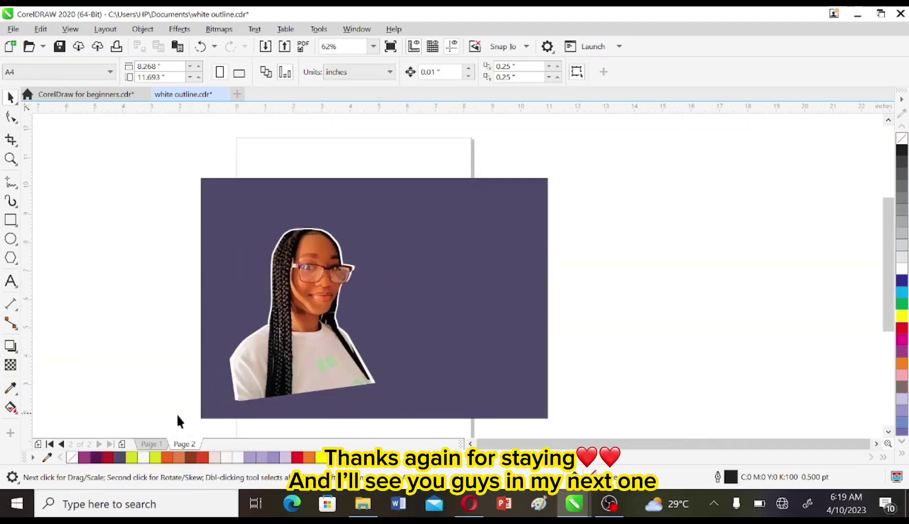
click(151, 445)
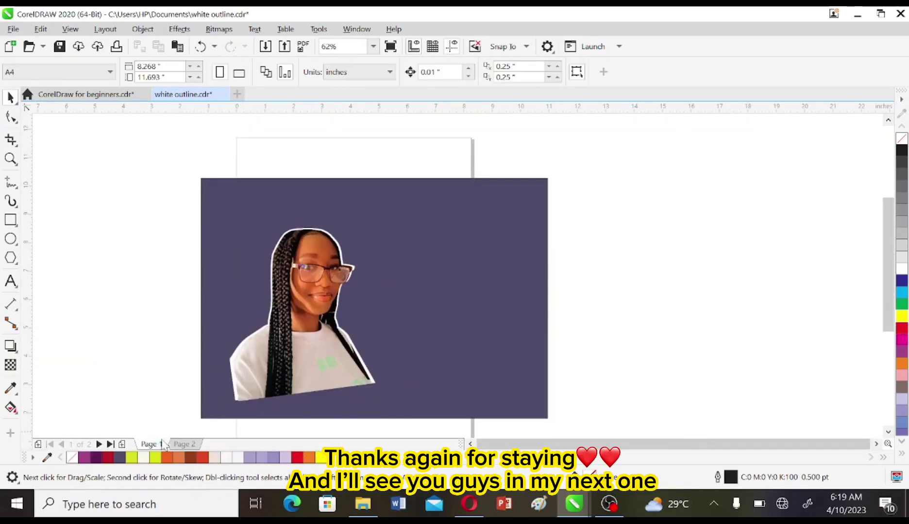